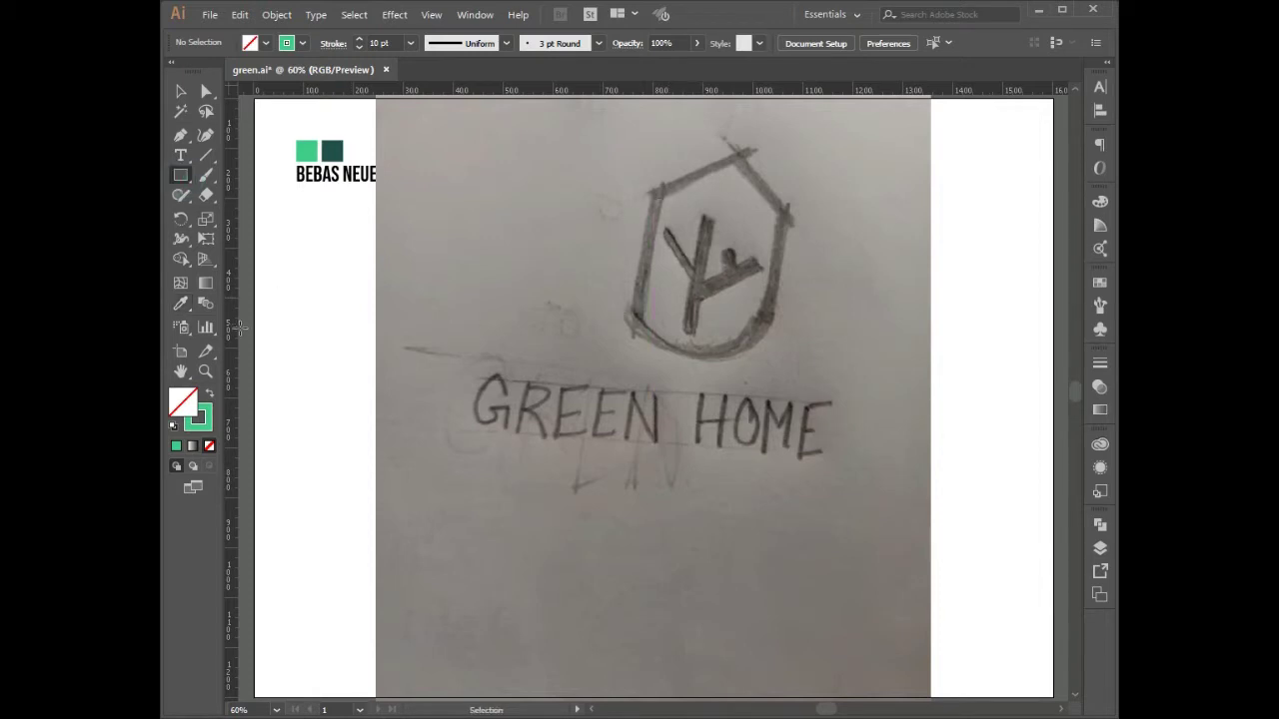
Trace the tree trunk of the sketch as a vertical Pen line and set its stroke weight to 20 pt
left_click(181, 135)
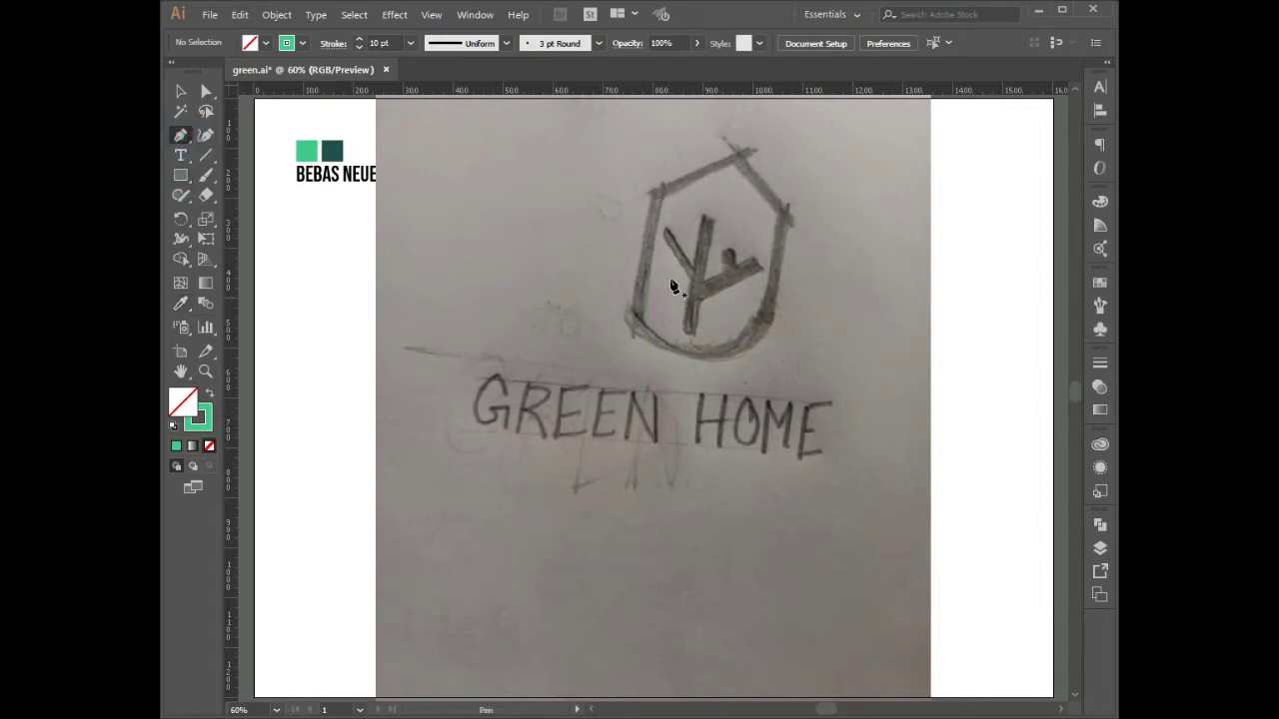
left_click(698, 219)
left_click(697, 331)
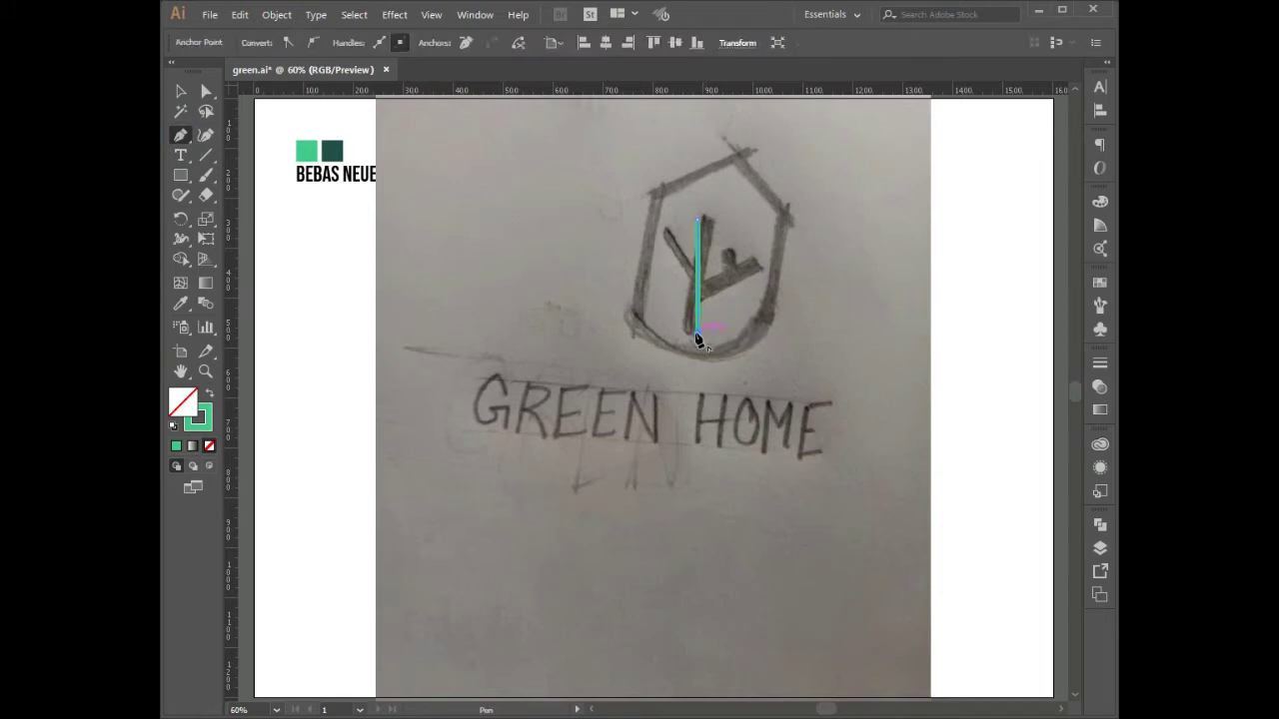
key("v")
left_click(1099, 355)
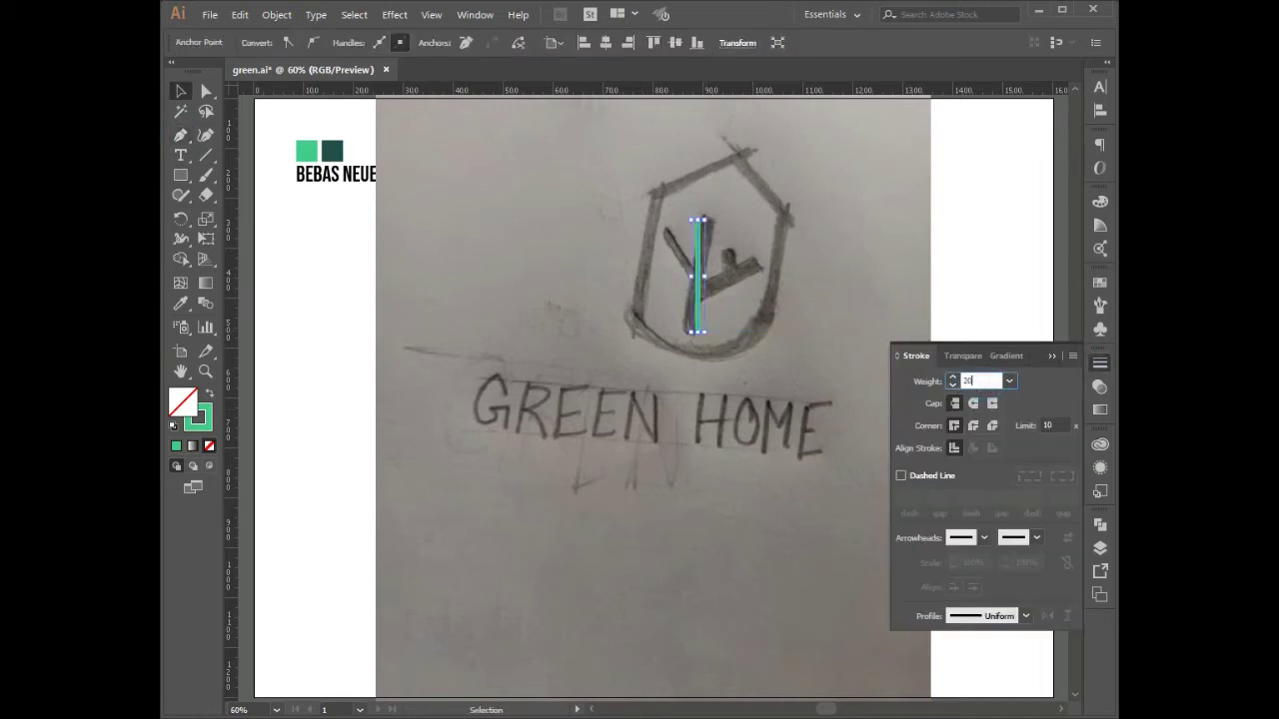
left_click(1101, 366)
left_click(799, 399)
Draw a curved branch with the Pen tool from the middle of the trunk out to the left
key("z")
mouse_move(587, 136)
left_mouse_down()
mouse_move(819, 342)
mouse_move(890, 425)
left_mouse_up()
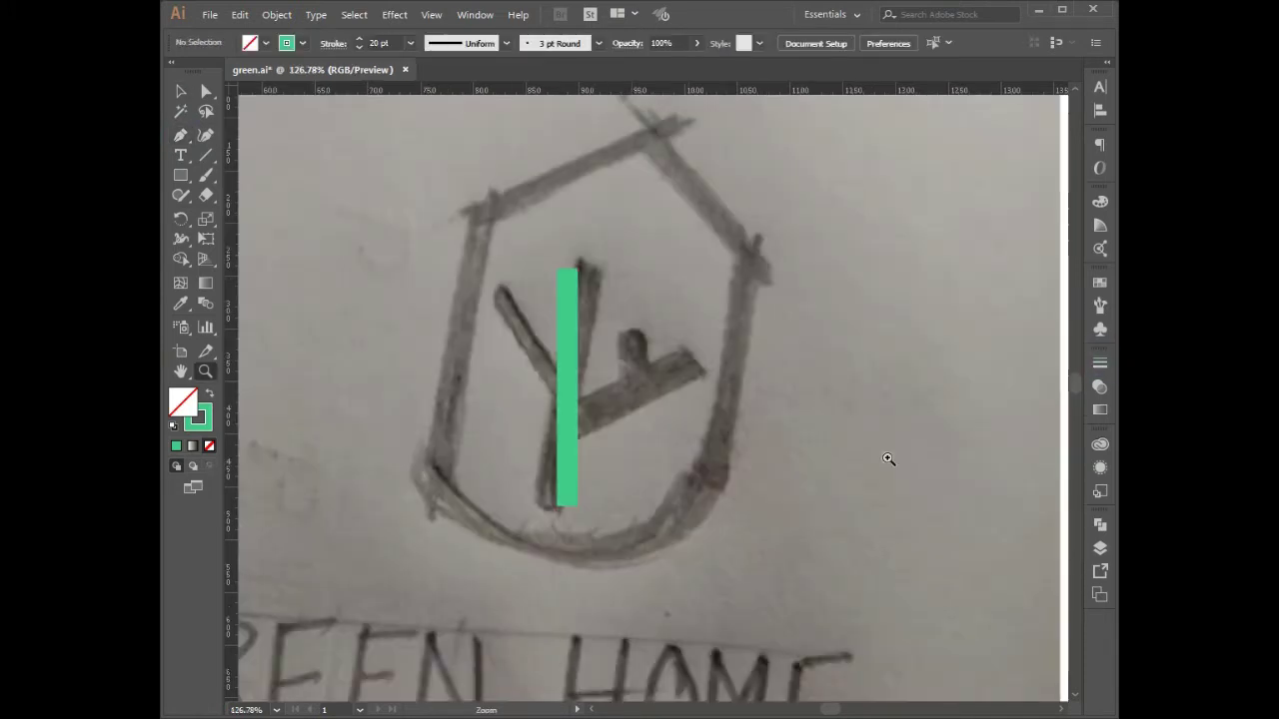
left_click_drag(714, 422, 787, 387)
key("p")
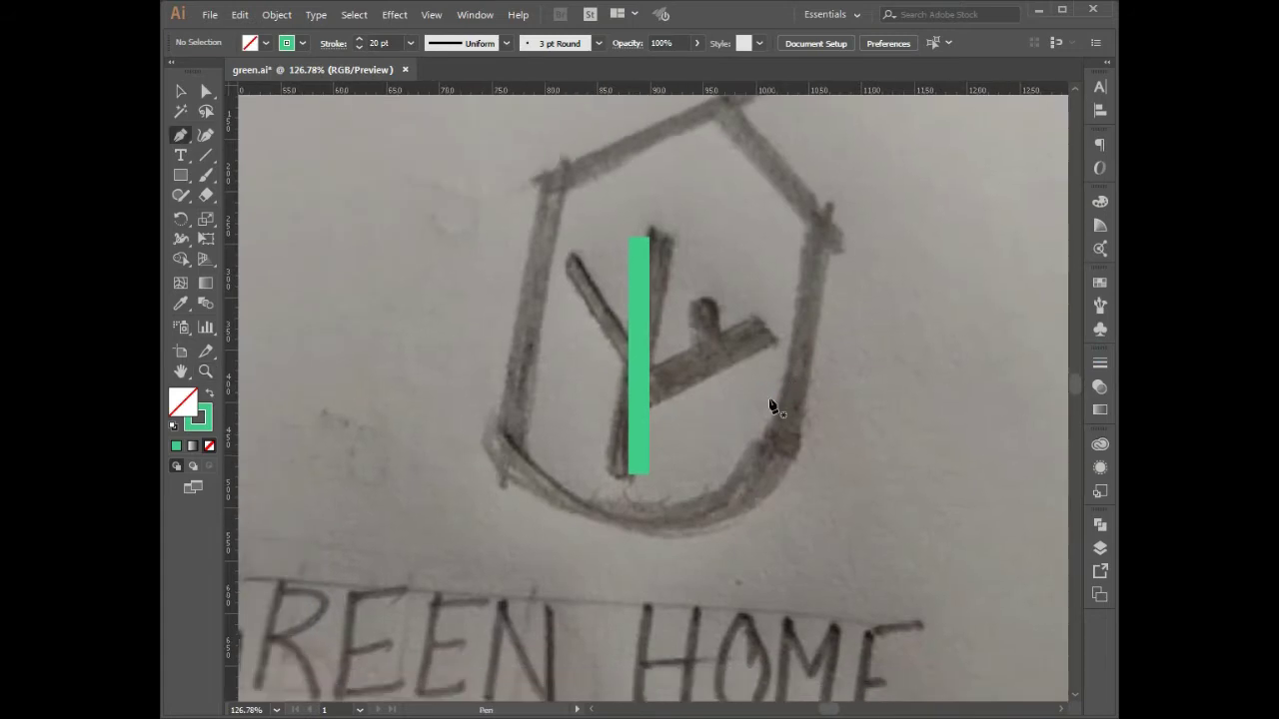
left_click(638, 360)
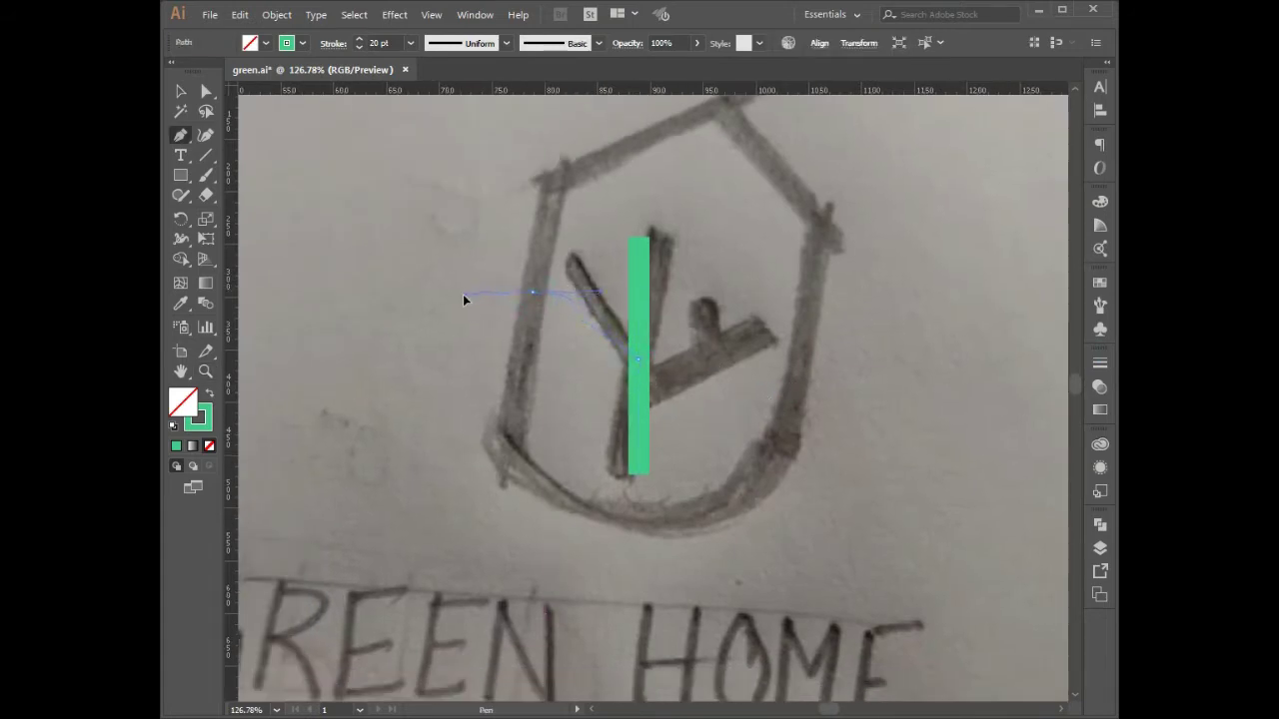
left_click_drag(533, 293, 689, 333)
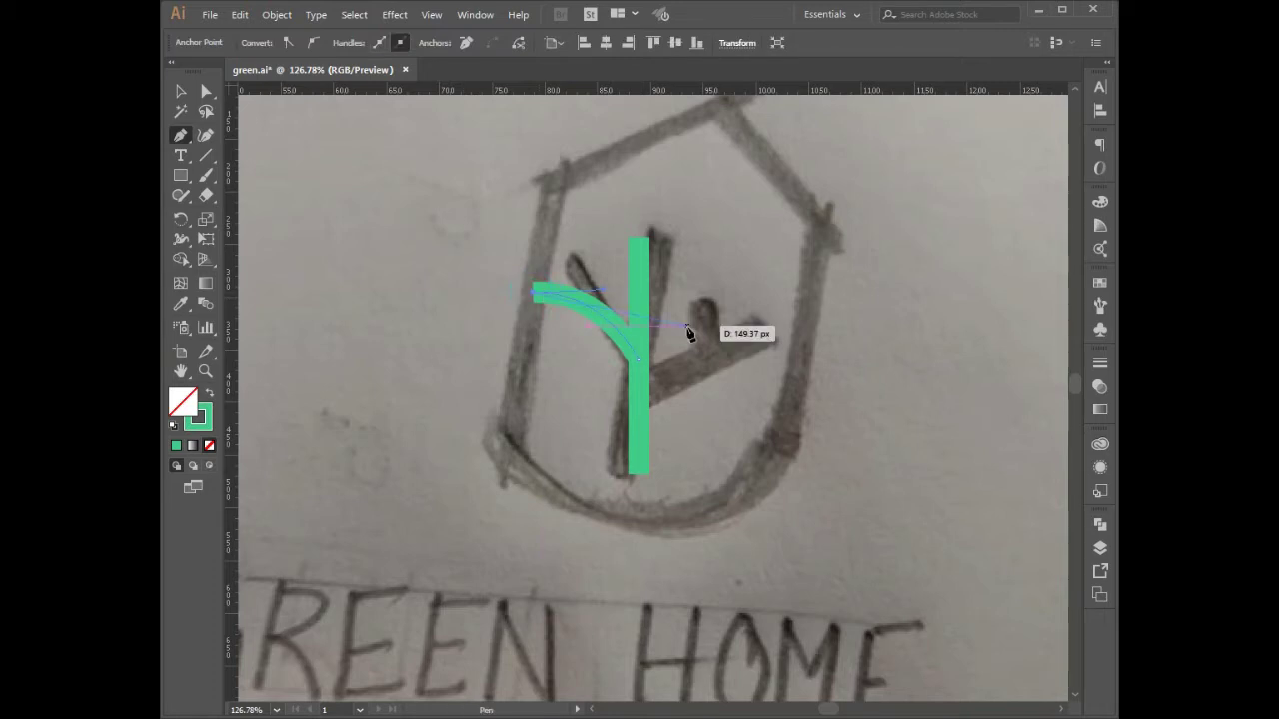
key("v")
Try to shorten the trunk by raising its lower end point
left_click(669, 372)
left_click_drag(638, 474, 635, 423)
left_click(718, 401)
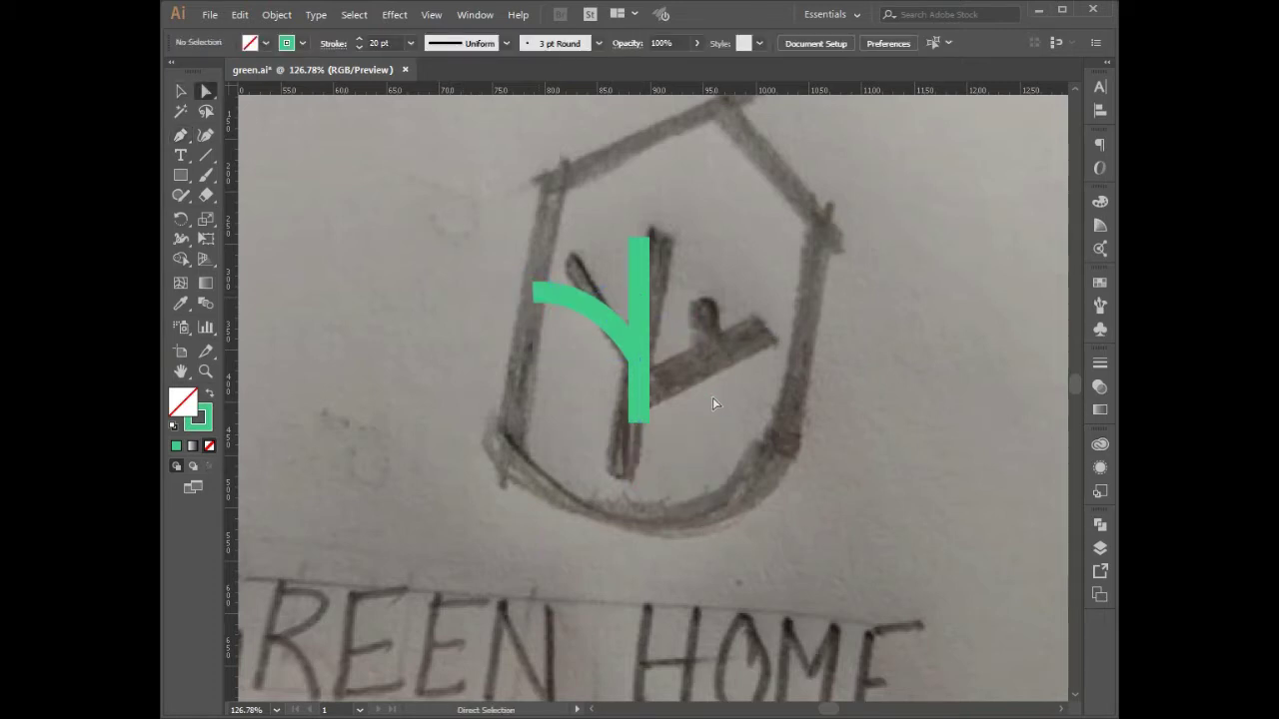
Make a vertically reflected copy of the left branch and place it slightly lower on the trunk's right side
right_click(600, 315)
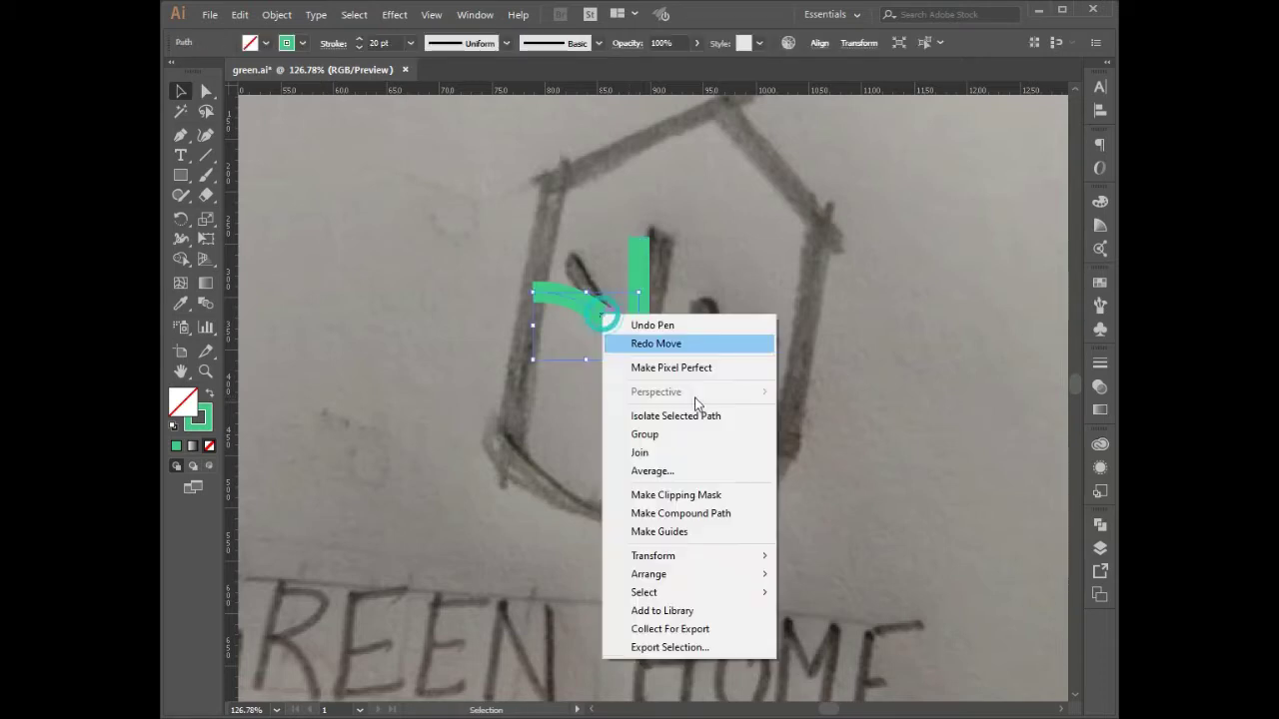
mouse_move(700, 556)
left_click(790, 611)
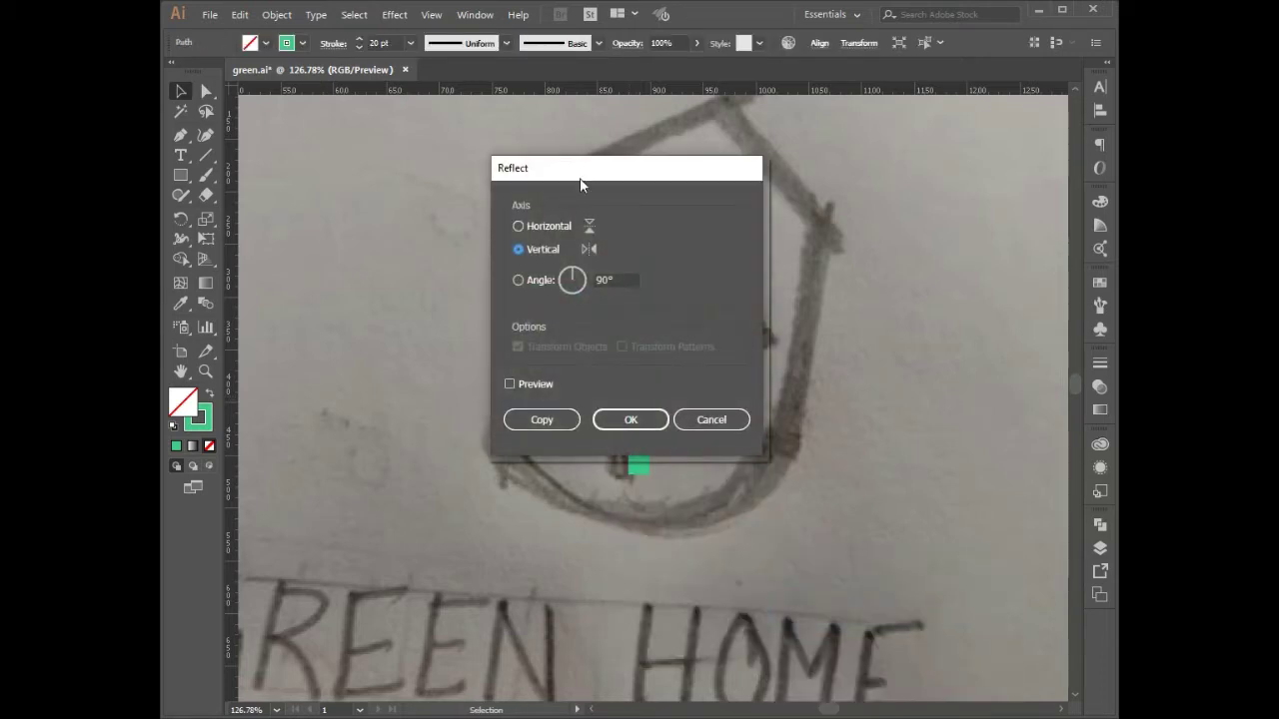
left_click_drag(580, 178, 877, 165)
left_click(826, 370)
left_click(837, 410)
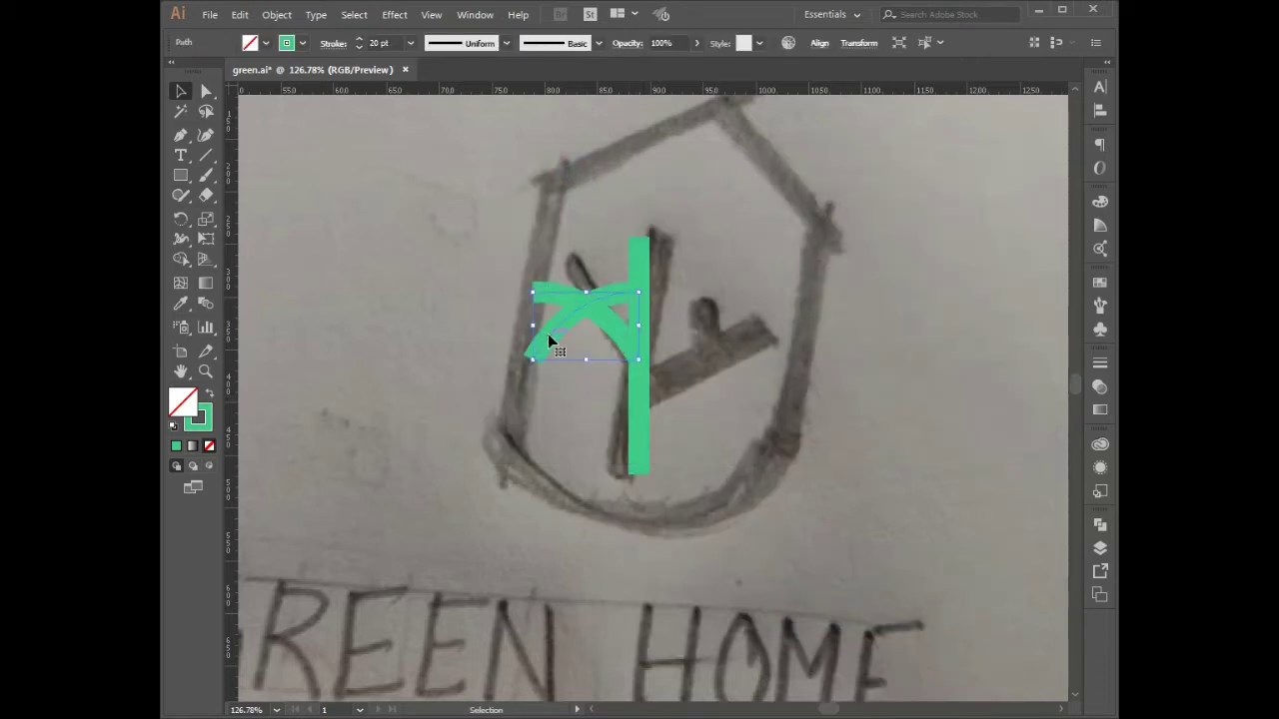
left_click_drag(550, 333, 687, 305)
left_click(705, 439)
Draw a short curved twig with the Pen tool rising from the middle of the right branch
key("p")
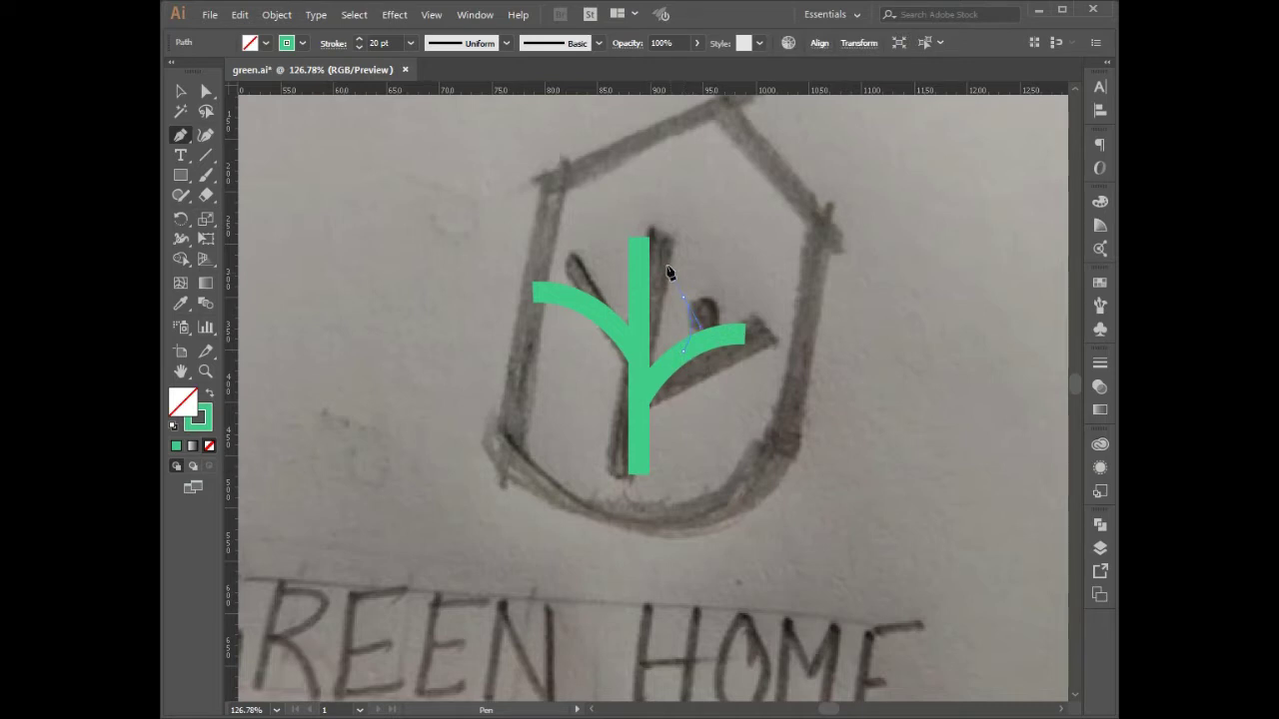
left_click(688, 294)
left_click(807, 270, "ctrl")
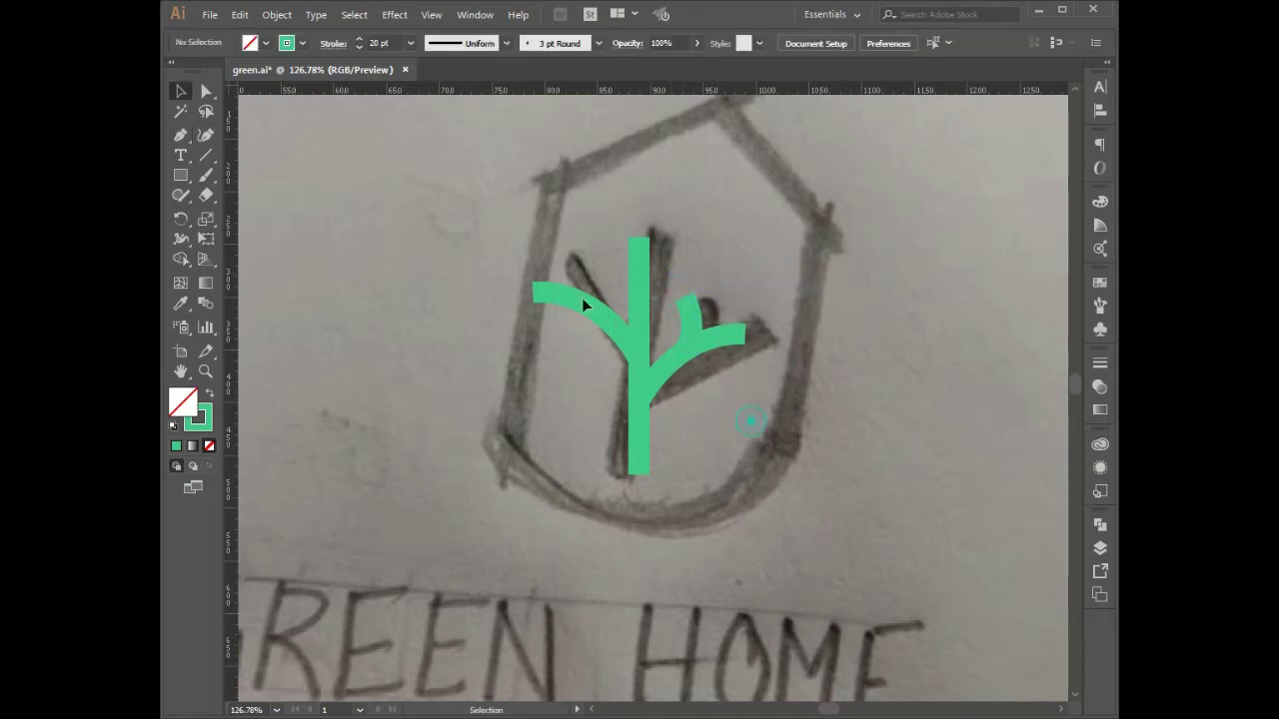
Try a 30 pt stroke weight on all the tree paths and settle on 25 pt
key("ctrl+a")
left_click(1098, 366)
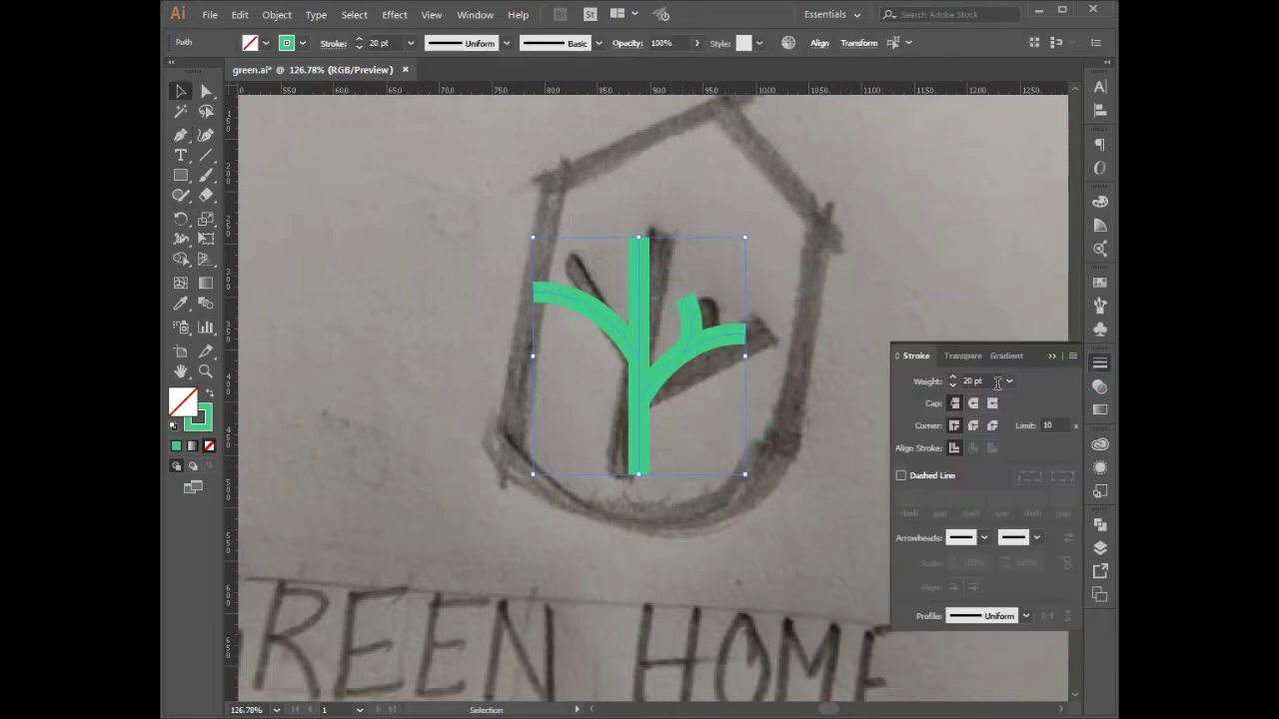
type("30")
key("Return")
left_click(971, 380)
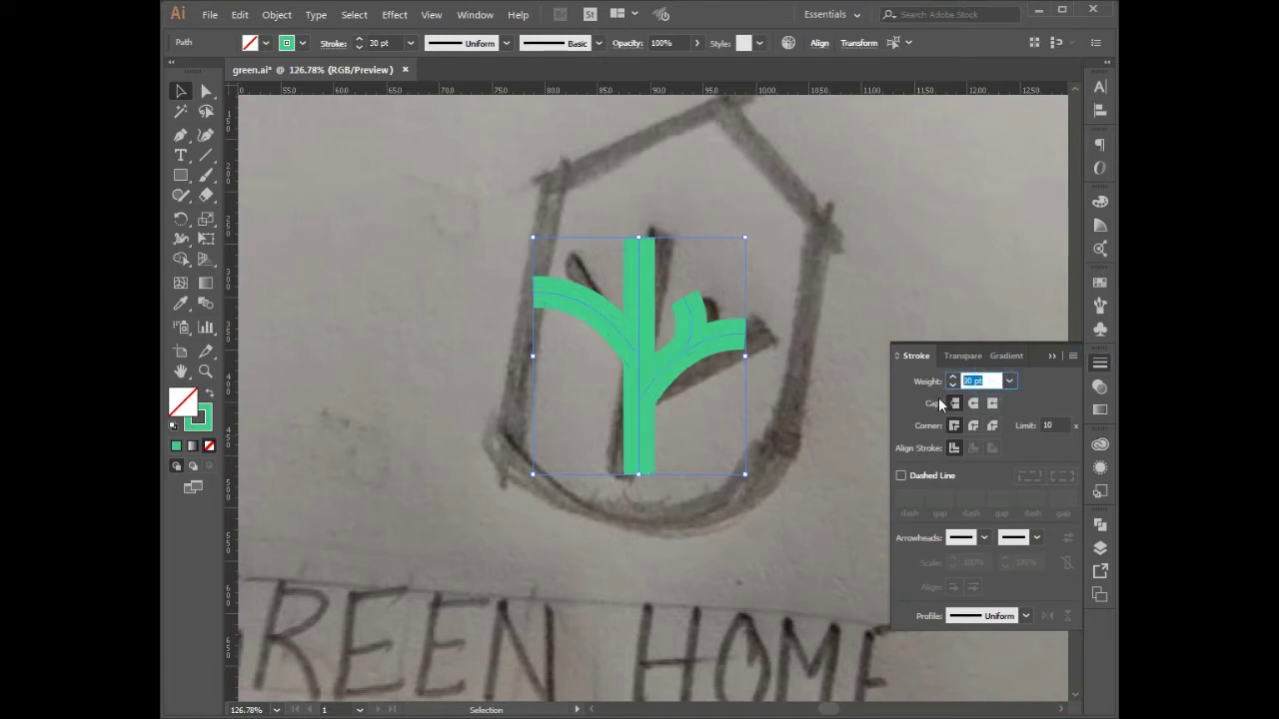
type("25")
key("Return")
left_click(941, 376)
Unlock the pencil sketch image and delete it from the artboard
key("ctrl+0")
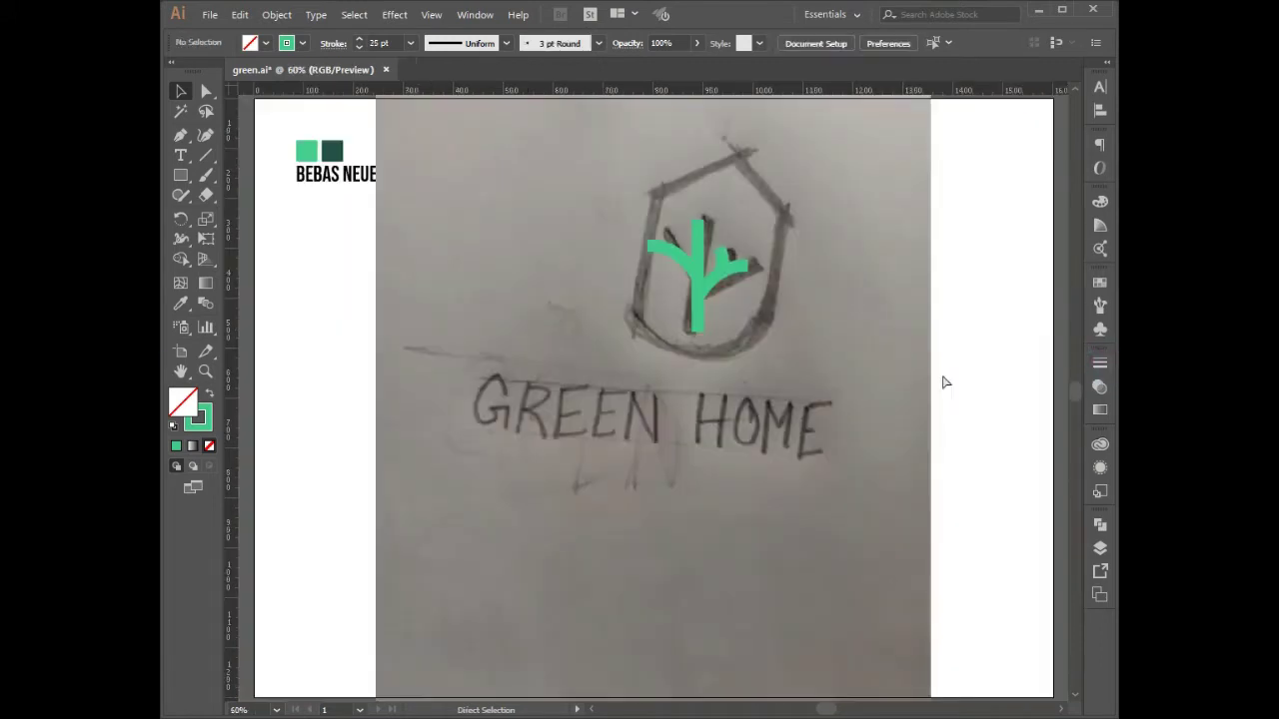
left_click(1099, 548)
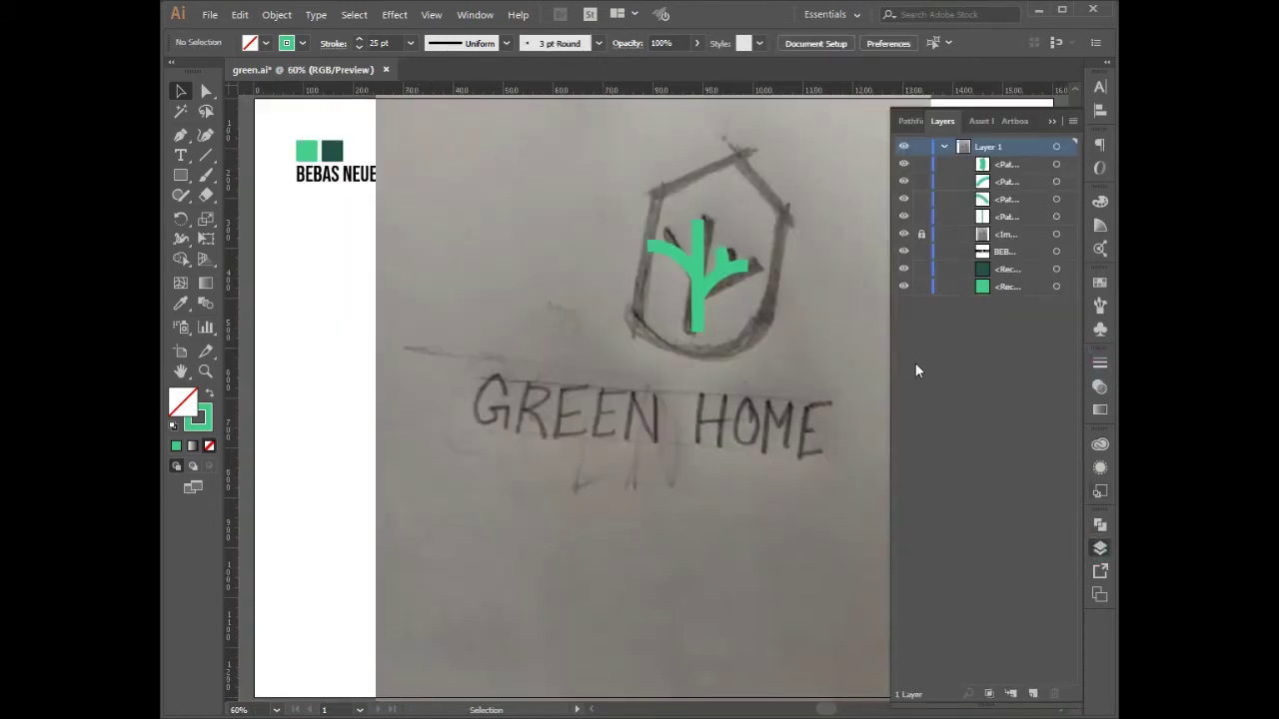
left_click(779, 348)
key("Delete")
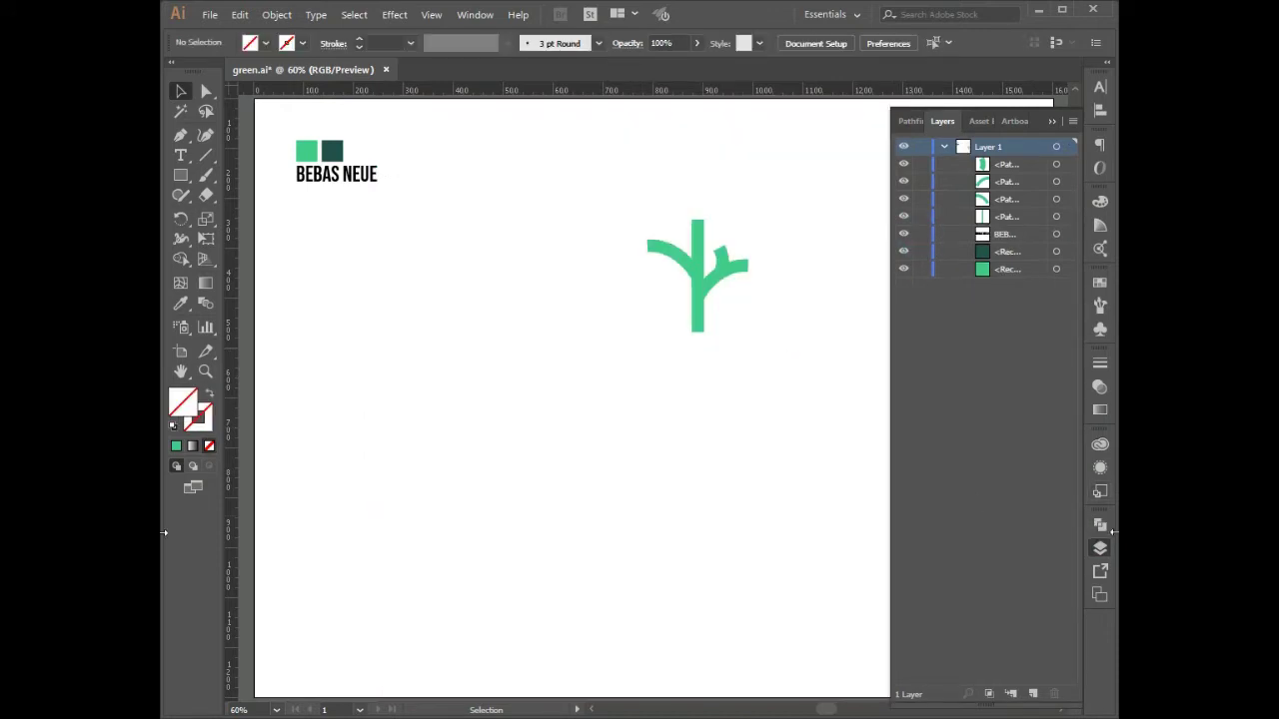
left_click(1100, 546)
Move the whole tree down to the middle of the artboard
left_click_drag(758, 206, 596, 377)
left_click_drag(699, 302, 665, 440)
left_click(776, 417)
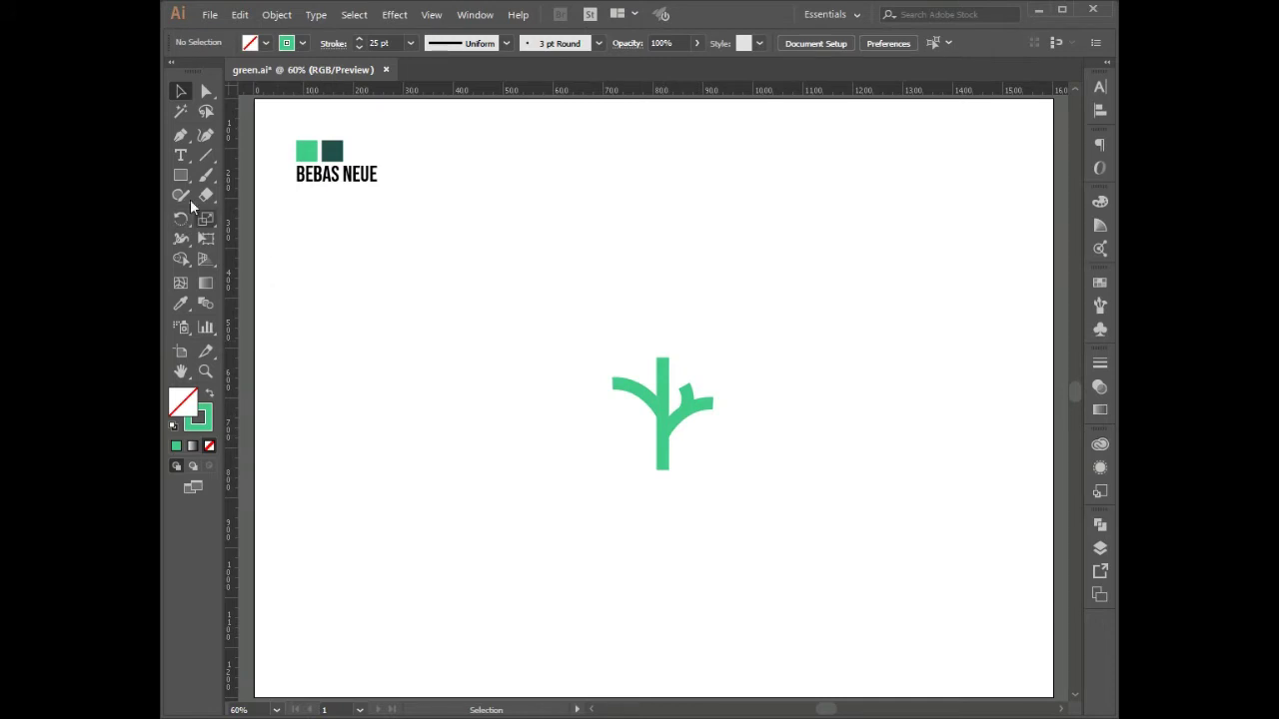
Draw a square frame around the tree with the same 25 pt green stroke and no fill
left_click(181, 175)
key("z")
left_click_drag(546, 229, 788, 520)
key("space")
left_click_drag(739, 461, 775, 375)
key("m")
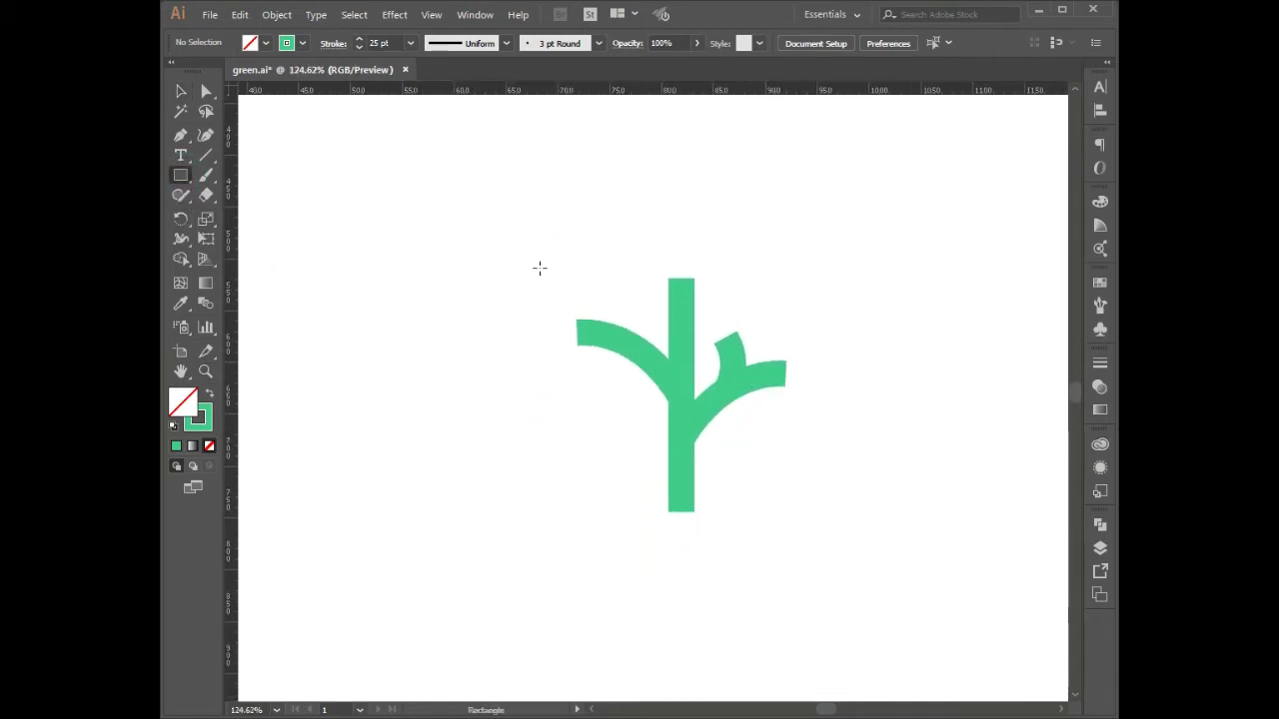
left_click_drag(529, 253, 835, 559)
Group the tree paths and align the tree to the centre of the square frame
left_click(740, 420)
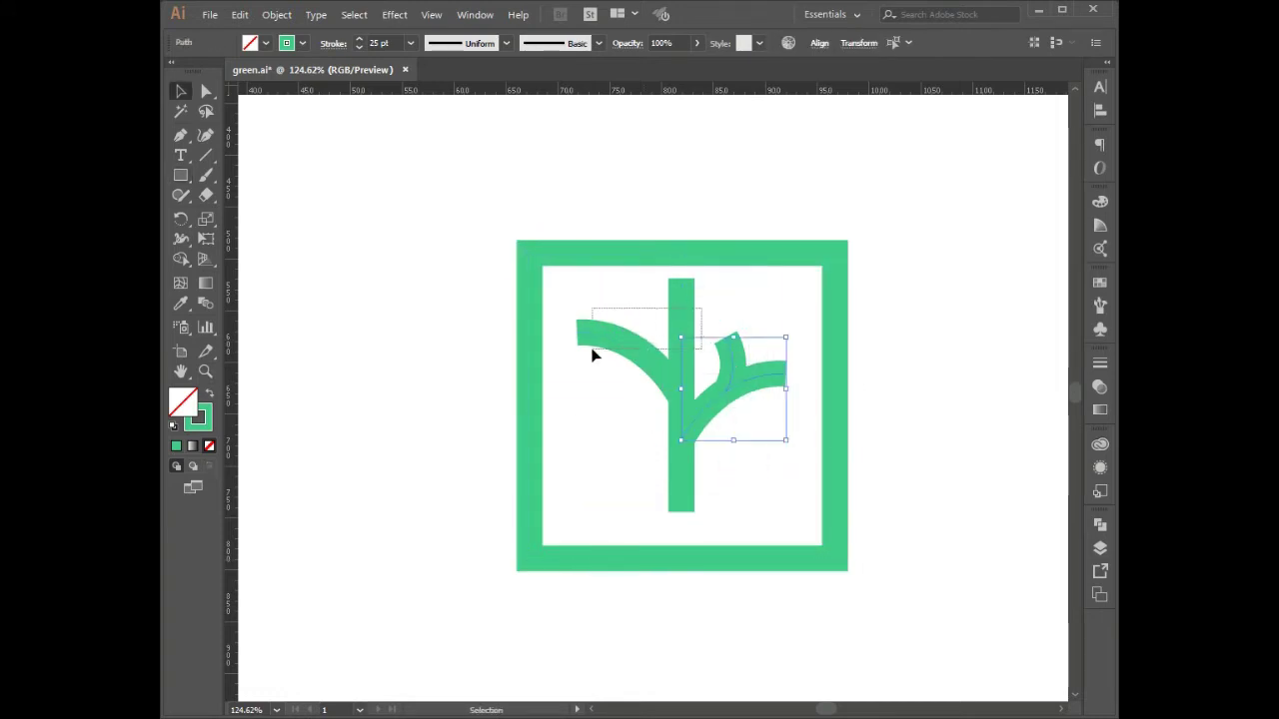
left_click_drag(592, 354, 591, 357)
left_click(836, 380, "shift")
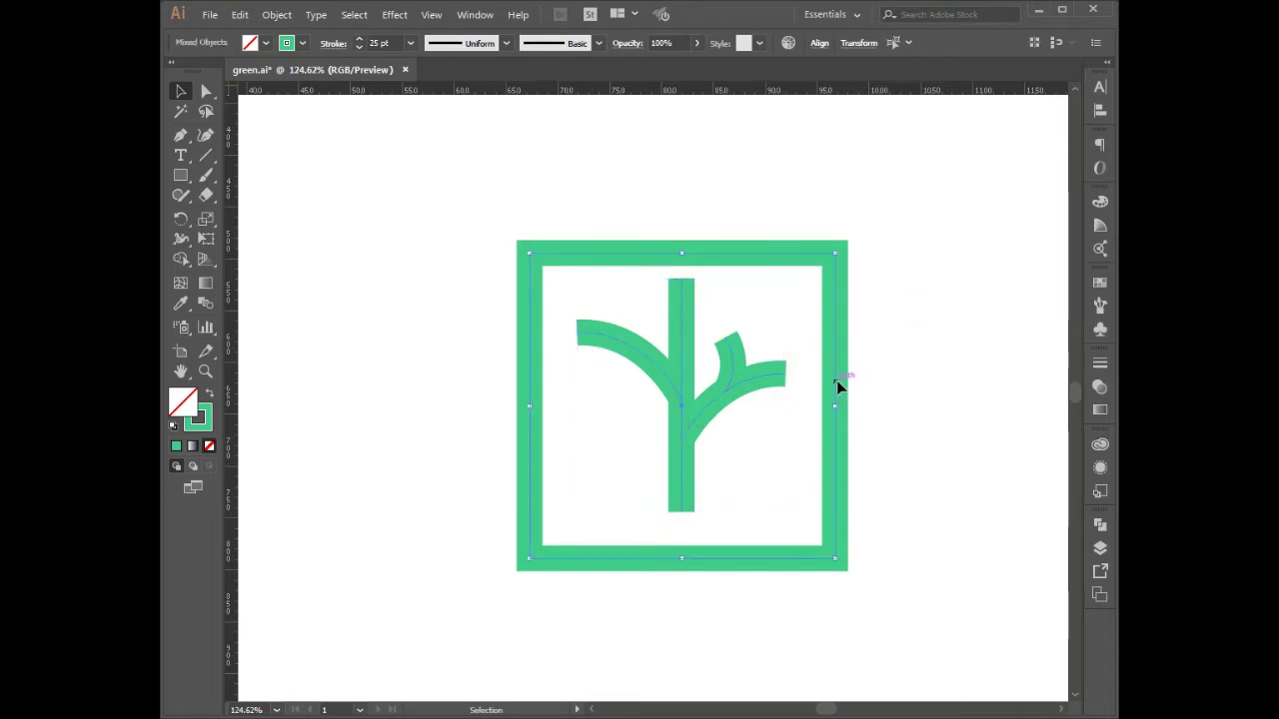
left_click(819, 43)
left_click(779, 89)
left_click(538, 163)
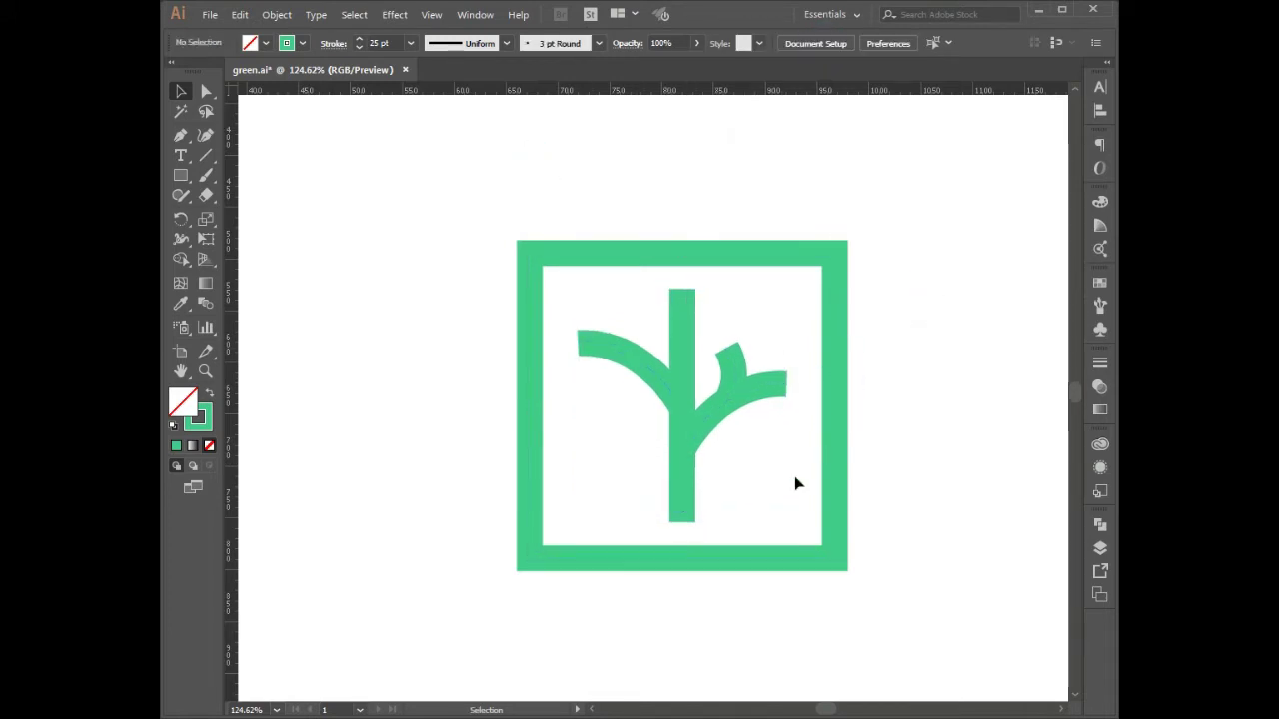
Add an anchor point at the middle of the square's upper edge and raise it to form a pointed roof
key("d")
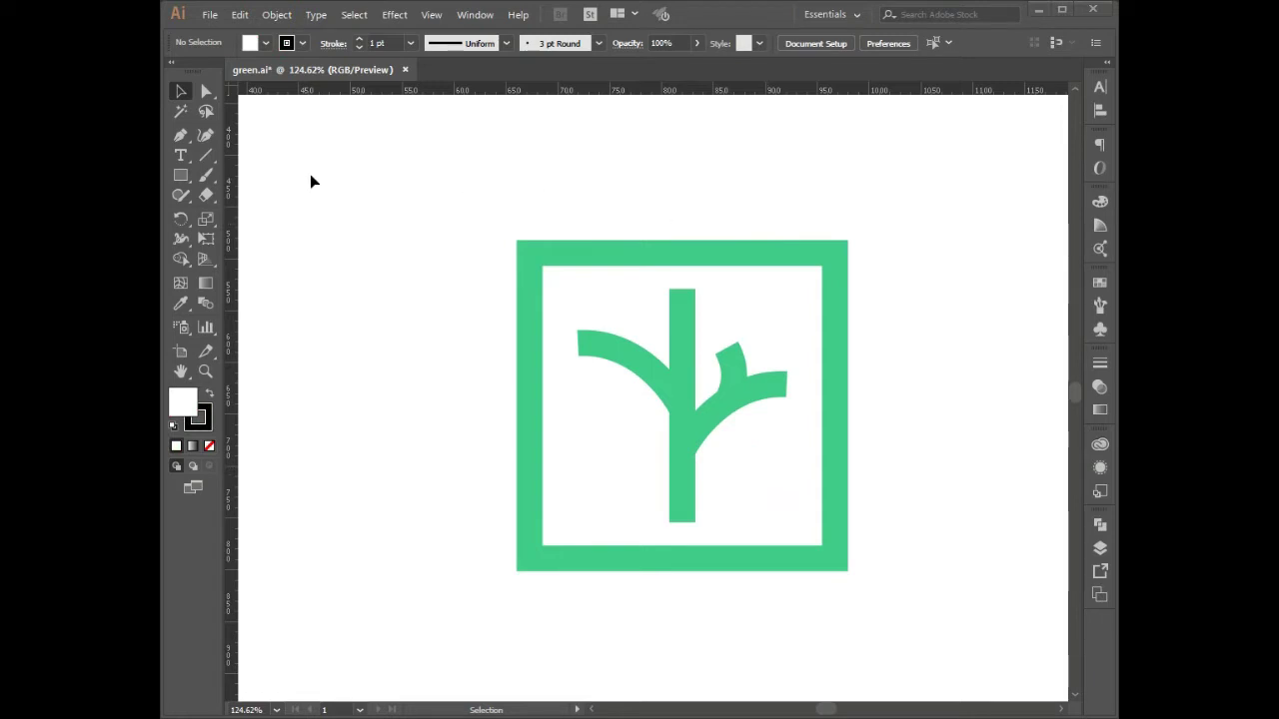
left_click_drag(188, 144, 300, 151)
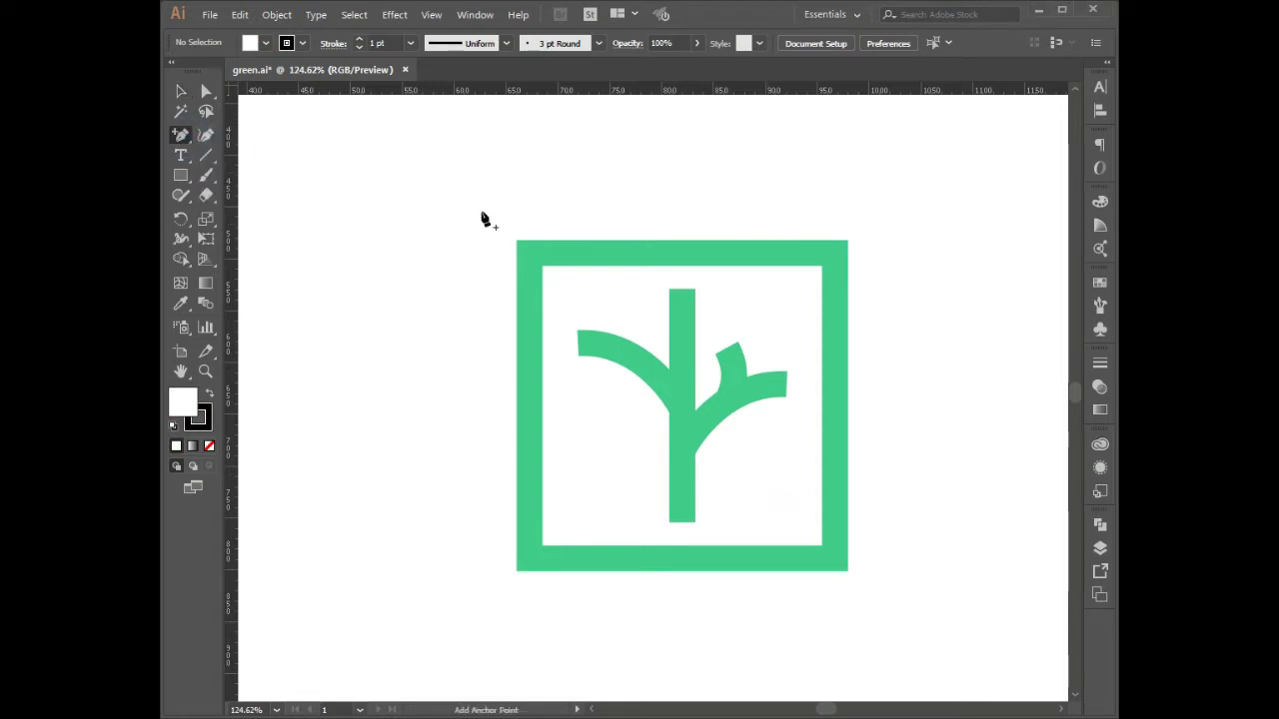
left_click(685, 259)
key("a")
left_click(680, 252)
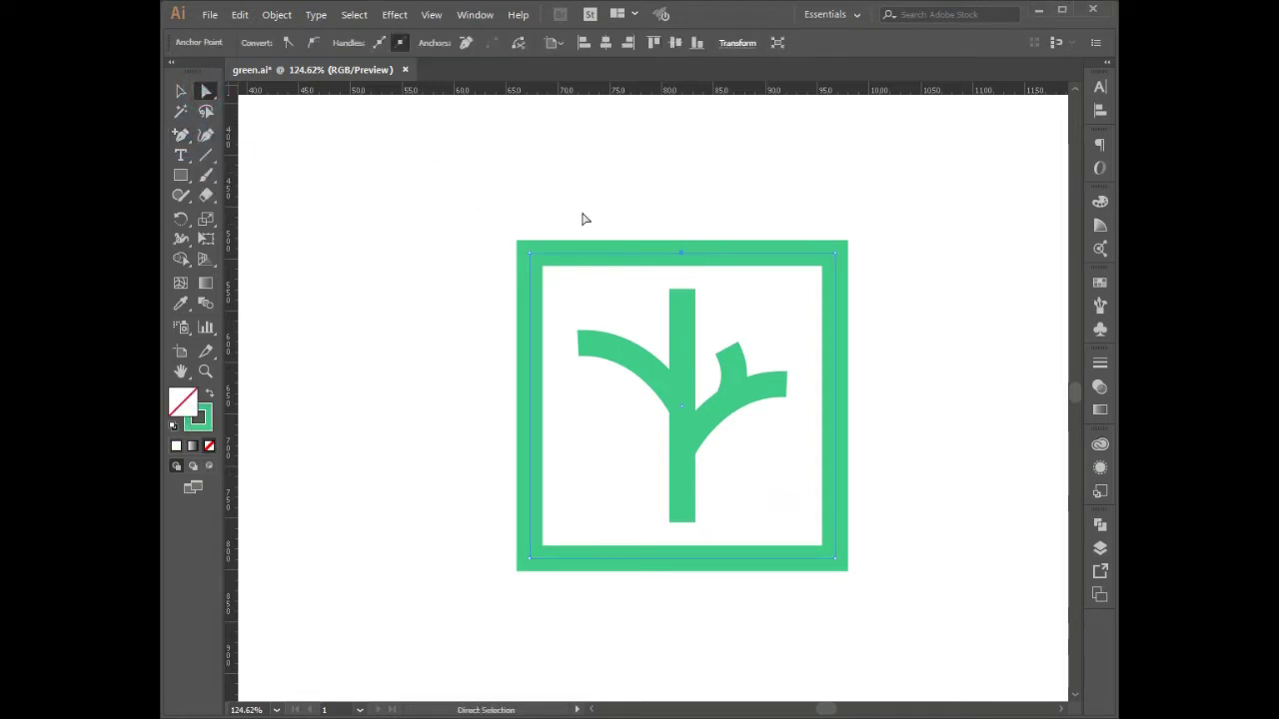
left_click_drag(681, 252, 681, 169)
left_click(902, 251)
Move the tree out of the house frame to the empty area on its right
scroll(899, 245, "down", 1)
key("v")
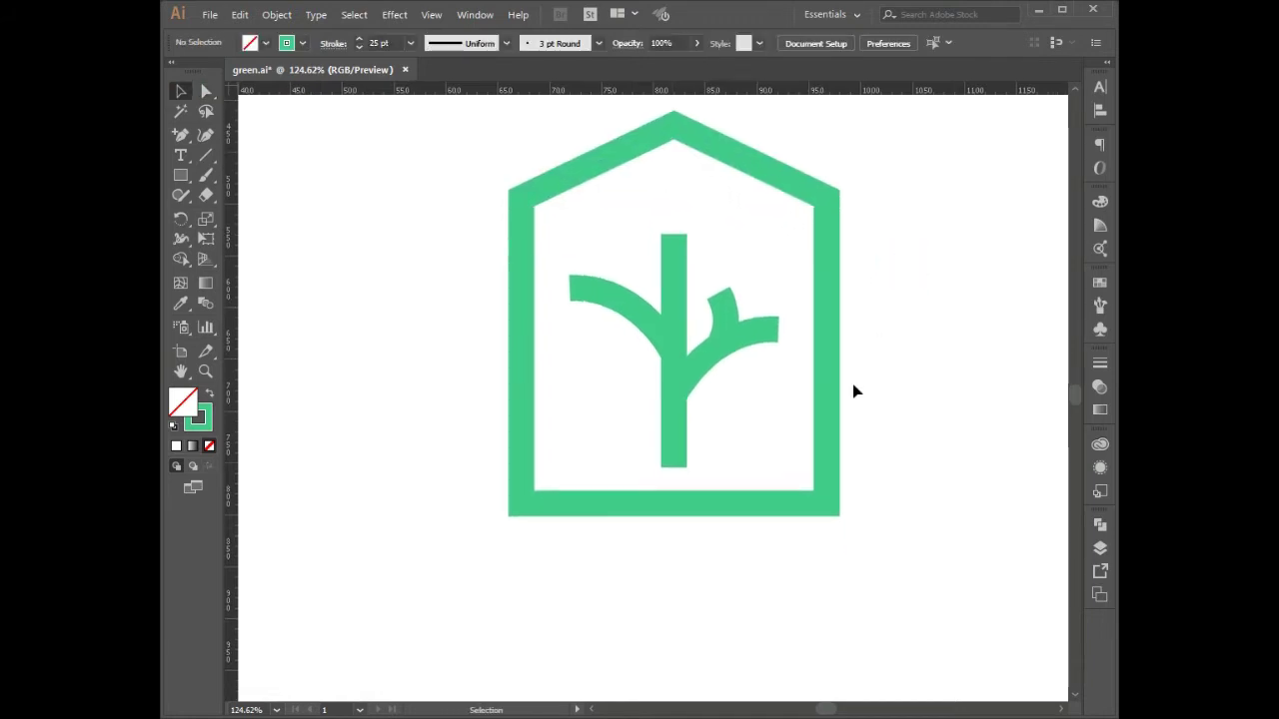
left_click_drag(674, 423, 1001, 424)
left_click(856, 503)
Draw a circle as wide as the house frame, centred horizontally over its base edge
left_click_drag(863, 433, 865, 417)
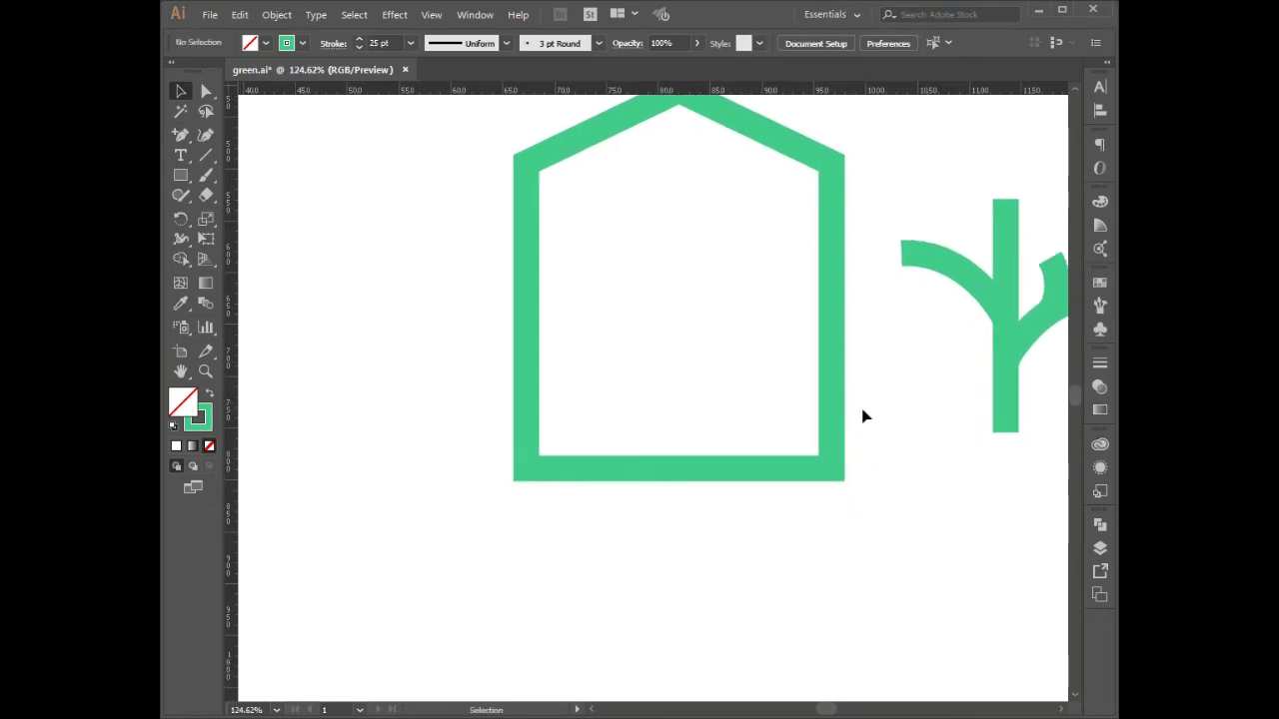
left_click_drag(177, 181, 270, 215)
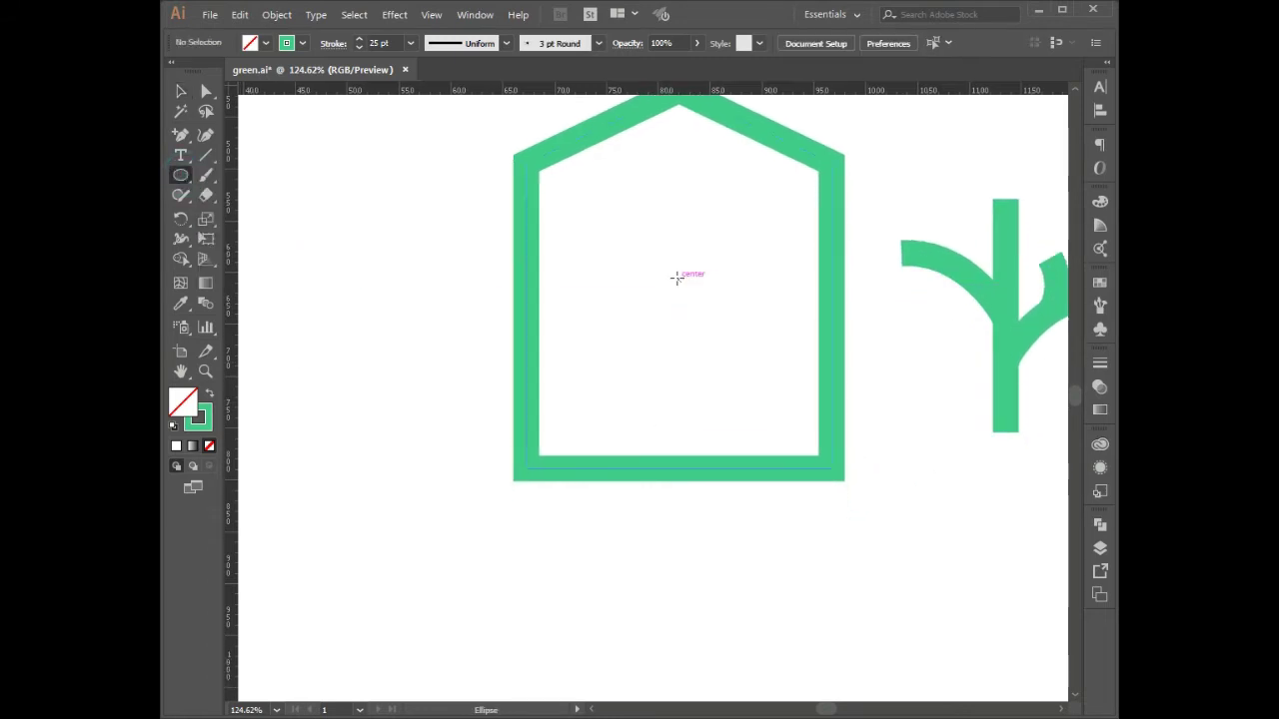
mouse_move(678, 277)
left_mouse_down()
mouse_move(830, 380)
mouse_move(793, 508)
mouse_move(806, 593)
left_mouse_up()
key("v")
left_click(870, 408)
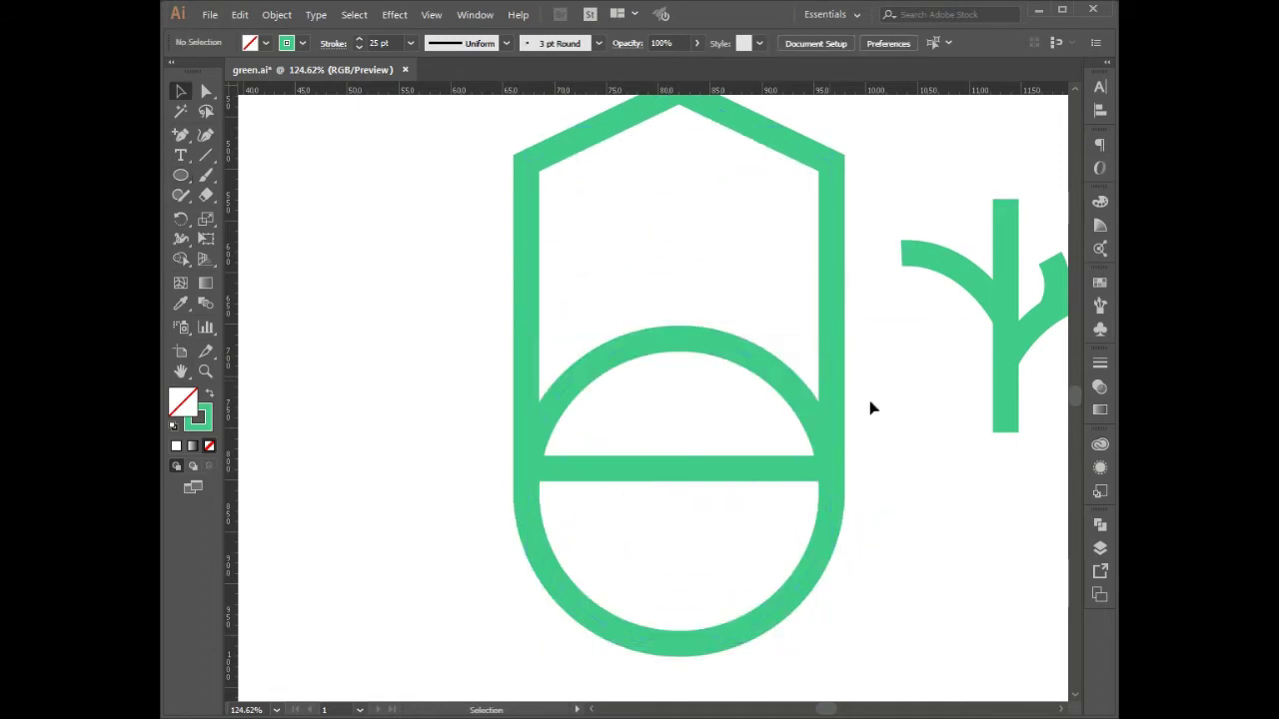
Try Shape Builder on the region where the circle overlaps the house frame, and undo it
left_click_drag(870, 409, 734, 538)
left_click(181, 257)
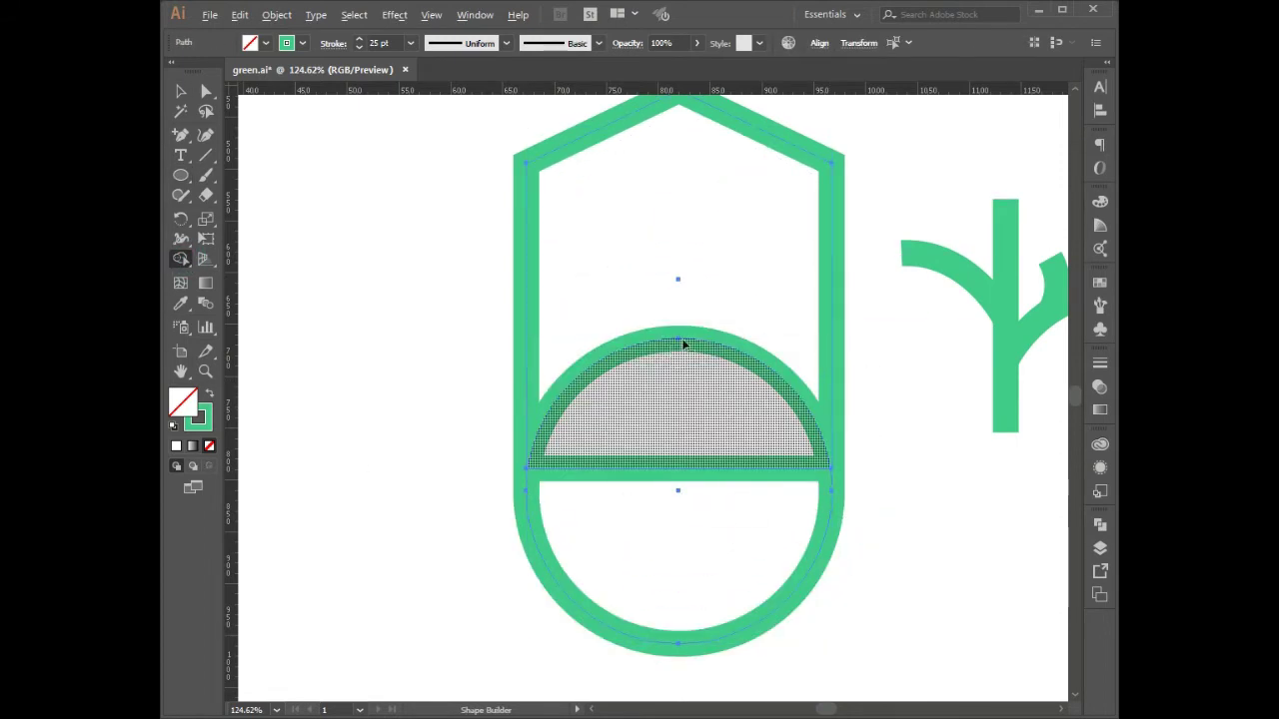
left_click_drag(685, 343, 685, 330)
key("ctrl+z")
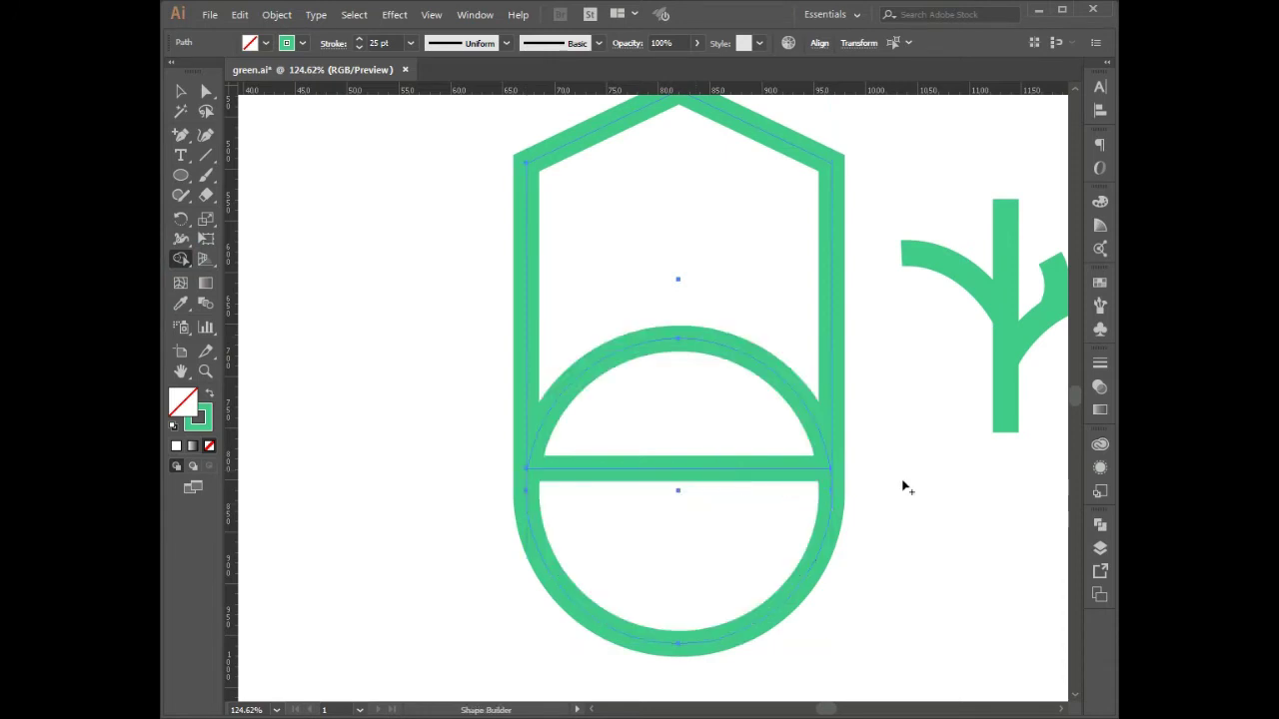
key("v")
left_click(903, 481)
In outline view, move the circle up until its widest points meet the frame's bottom corners, and return to preview
key("ctrl+y")
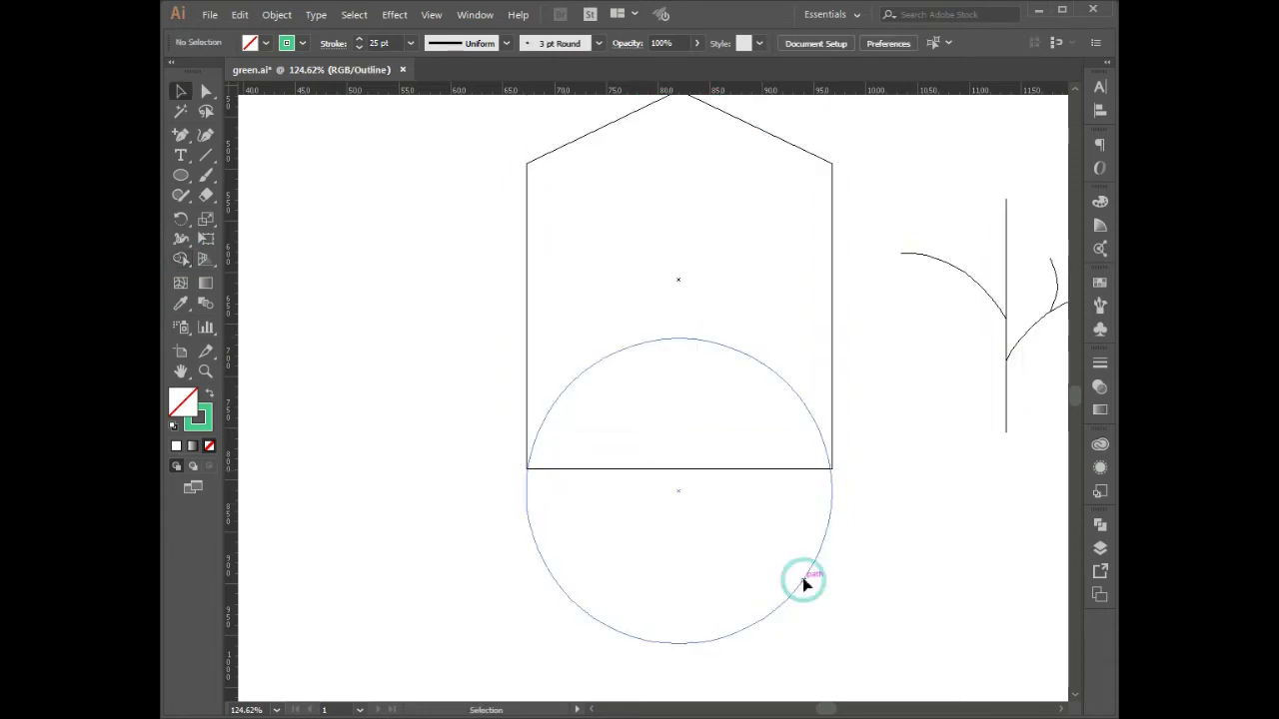
left_click_drag(805, 583, 798, 563)
left_click(865, 509)
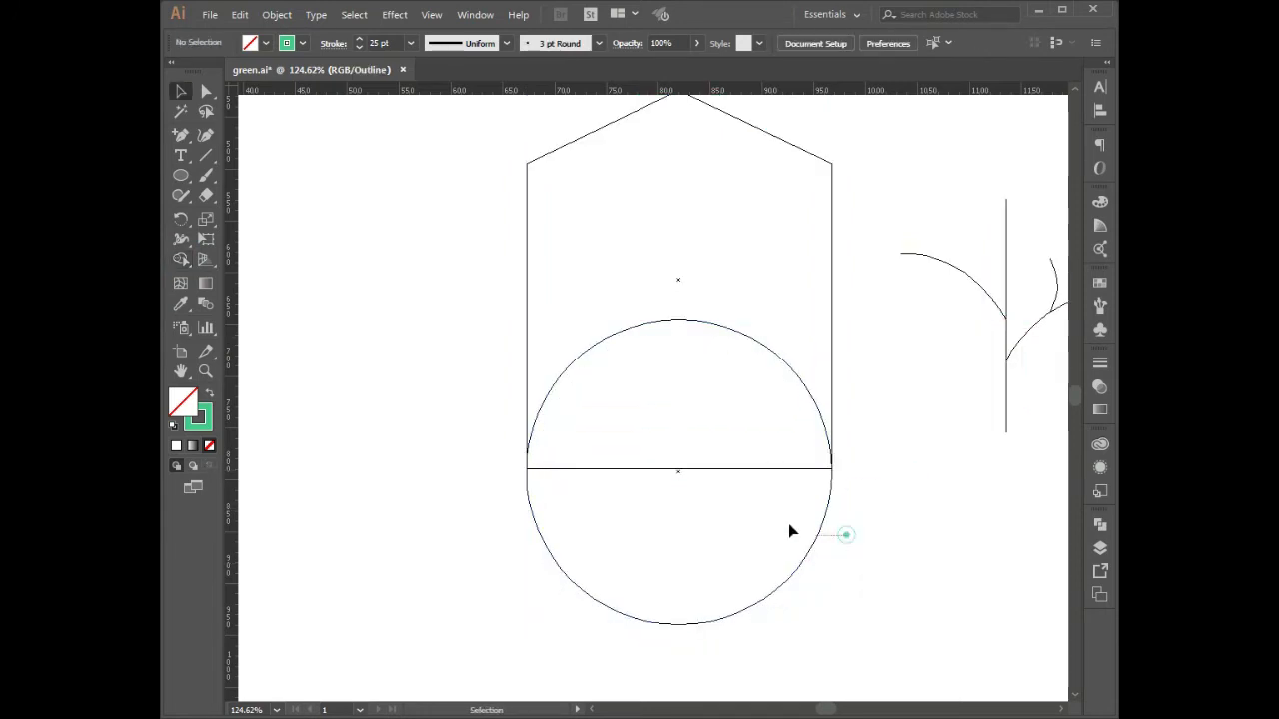
left_click(814, 536)
left_click(848, 534)
key("ctrl+y")
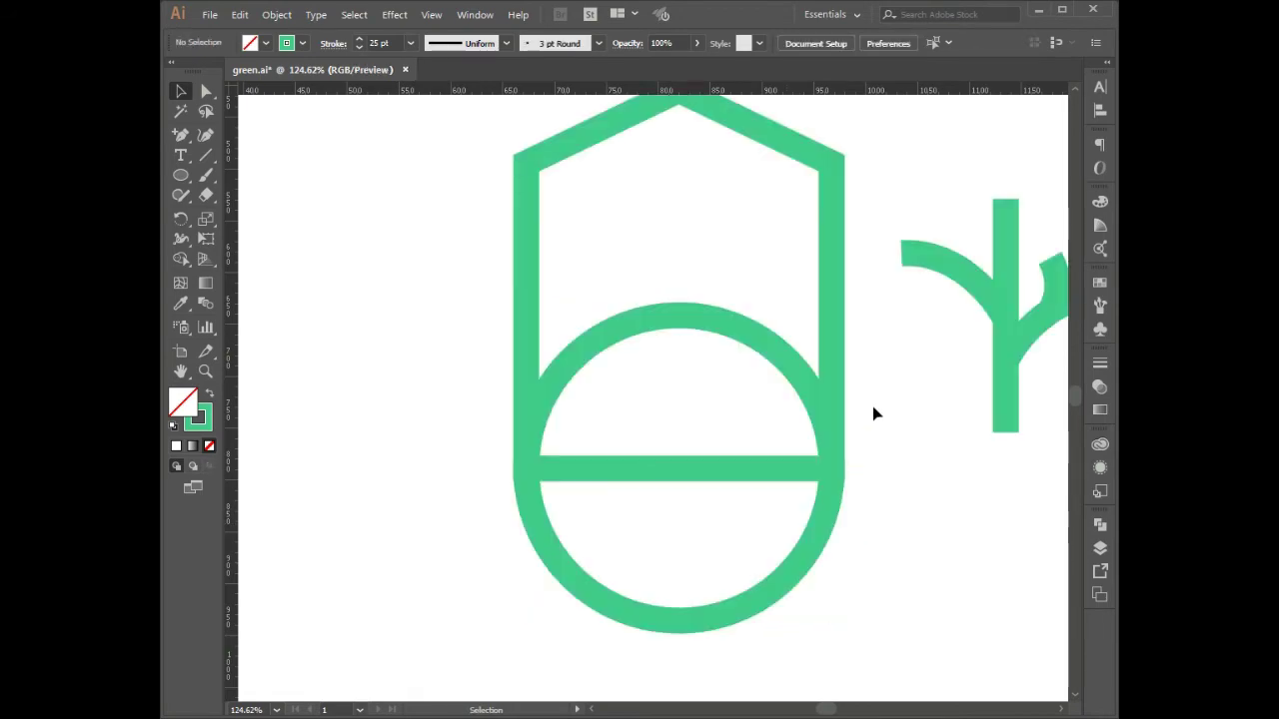
With Shape Builder, remove the circle's upper half and the straight base line so the house frame ends in a semicircle
left_click_drag(872, 406, 713, 539)
left_click(184, 262)
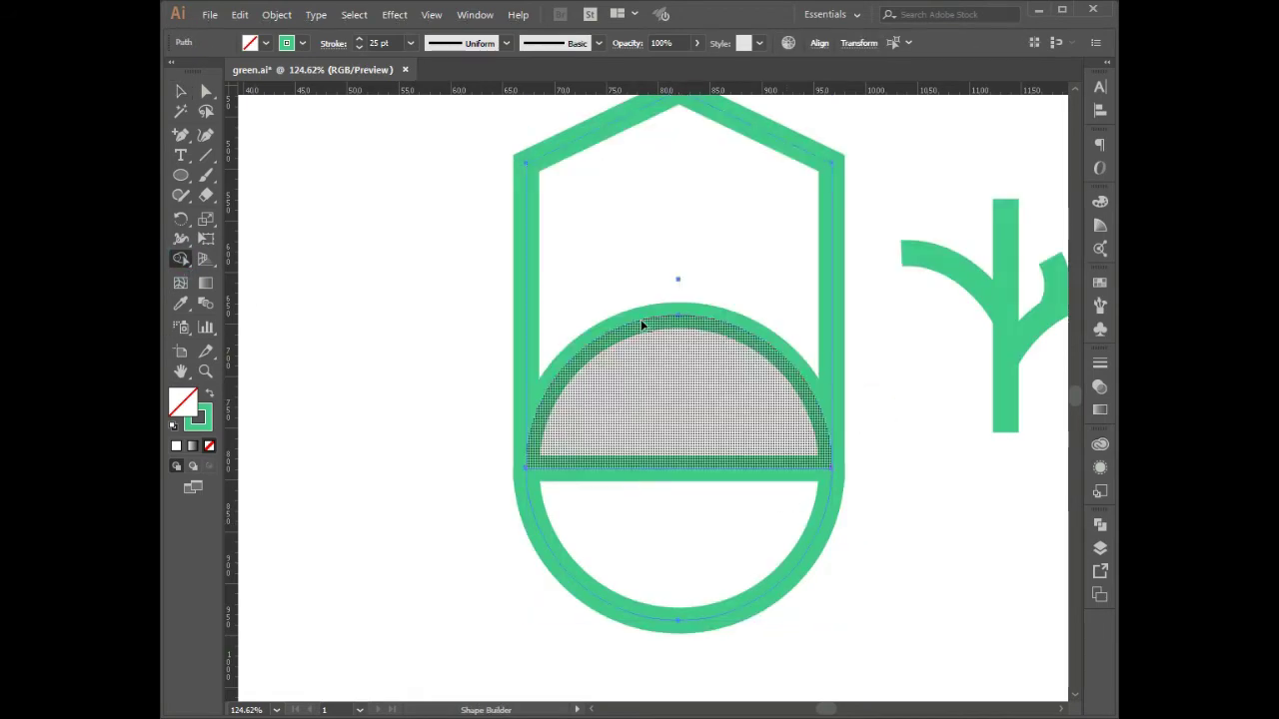
left_click(643, 320, "alt")
left_click(658, 470, "alt")
key("v")
left_click(885, 427)
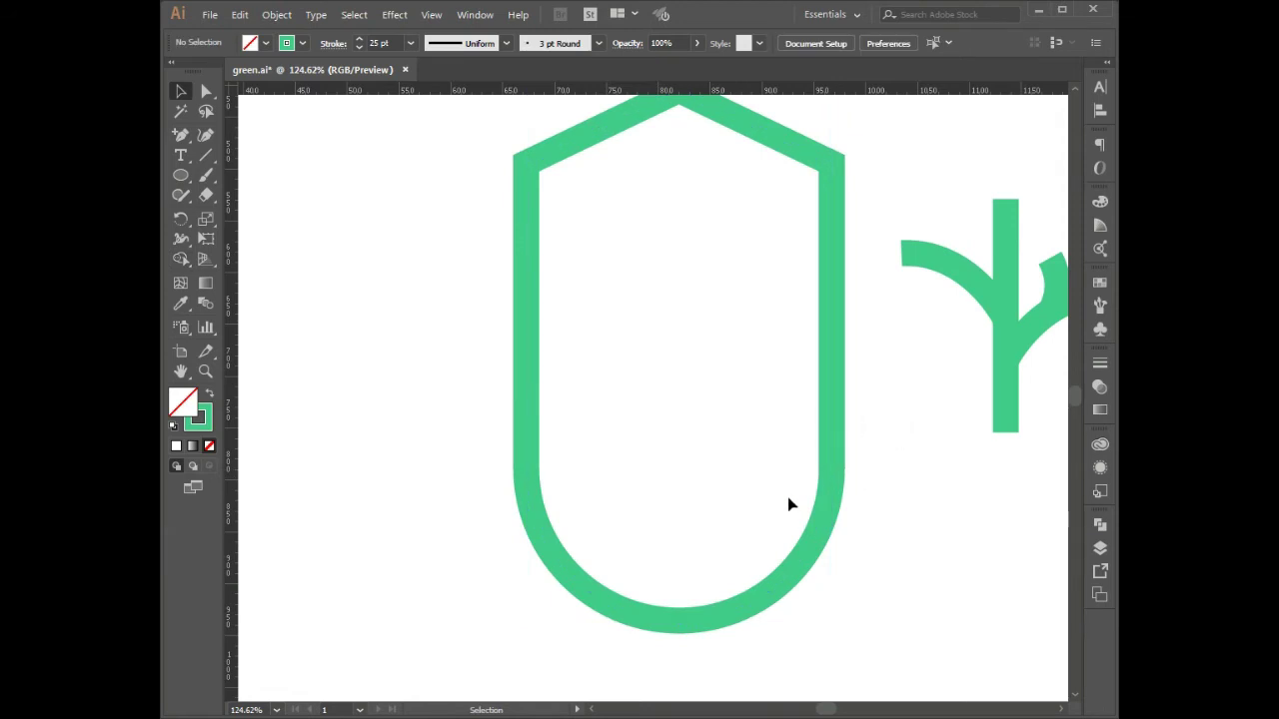
Move the frame's bottom curve straight up to shorten the side walls
key("a")
left_click_drag(414, 371, 878, 660)
left_click_drag(677, 618, 676, 460)
left_click(902, 443)
Raise the roof's apex for a steeper pitch and lower the whole roof section slightly
left_click_drag(841, 374, 834, 479)
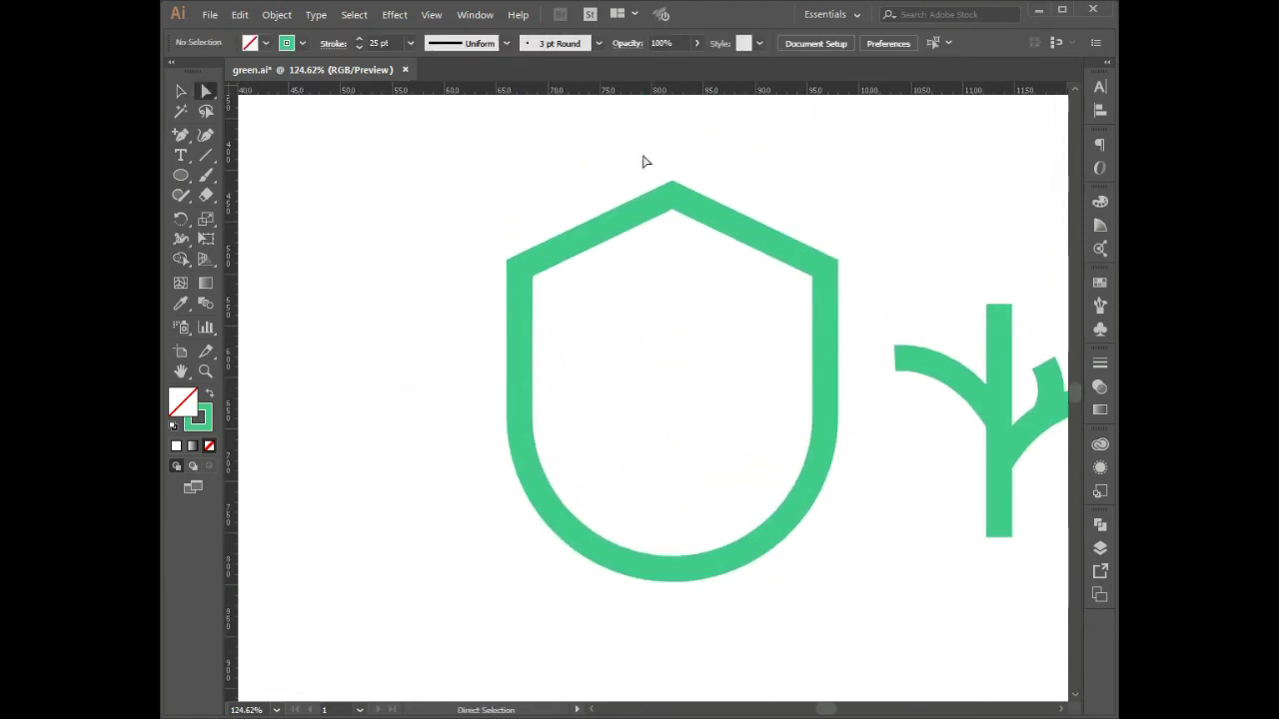
left_click_drag(673, 195, 671, 169)
left_click(688, 399)
left_click_drag(688, 399, 608, 429)
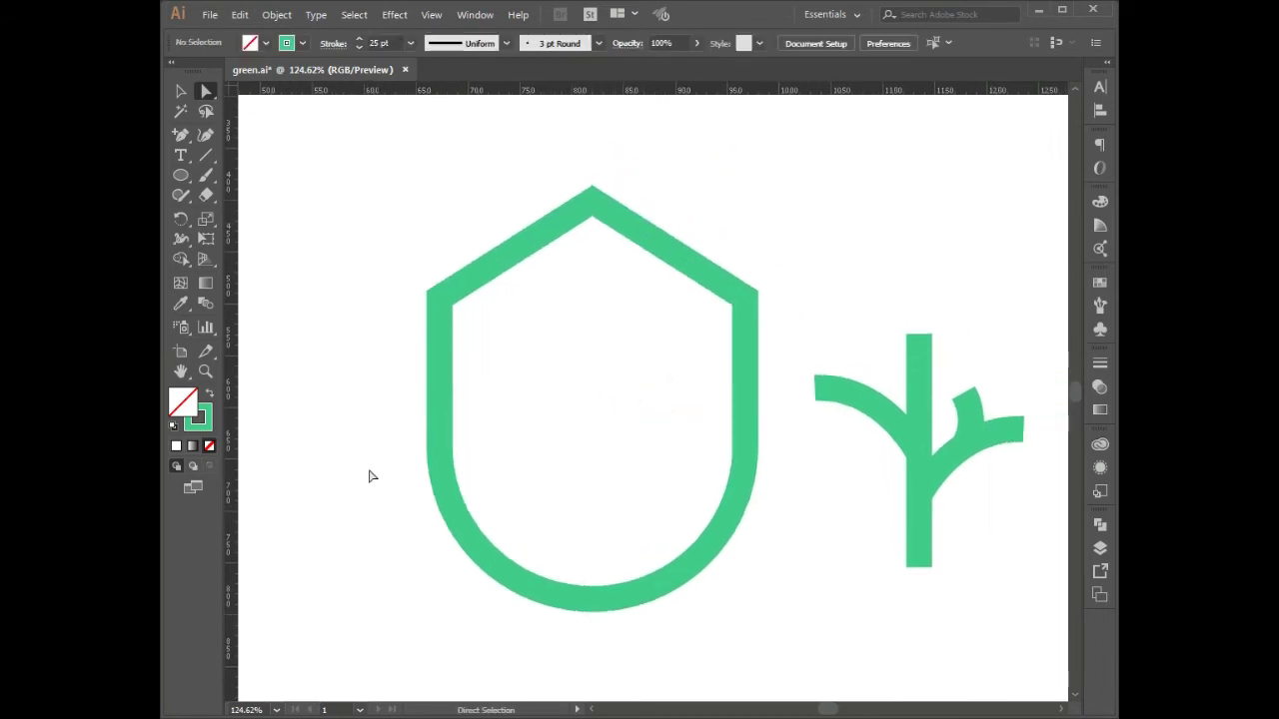
left_click_drag(388, 207, 784, 333)
left_click_drag(328, 164, 748, 312)
key("v")
left_click(802, 245)
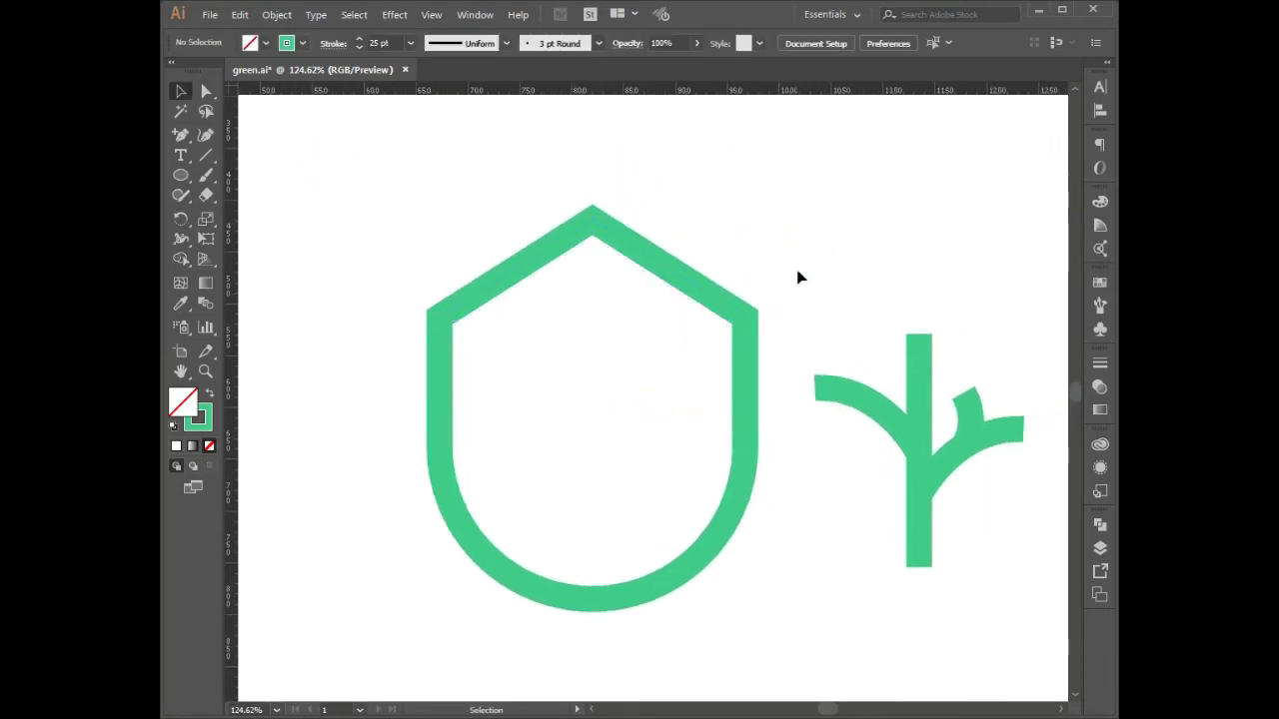
left_click_drag(796, 257, 527, 610)
left_click(1100, 524)
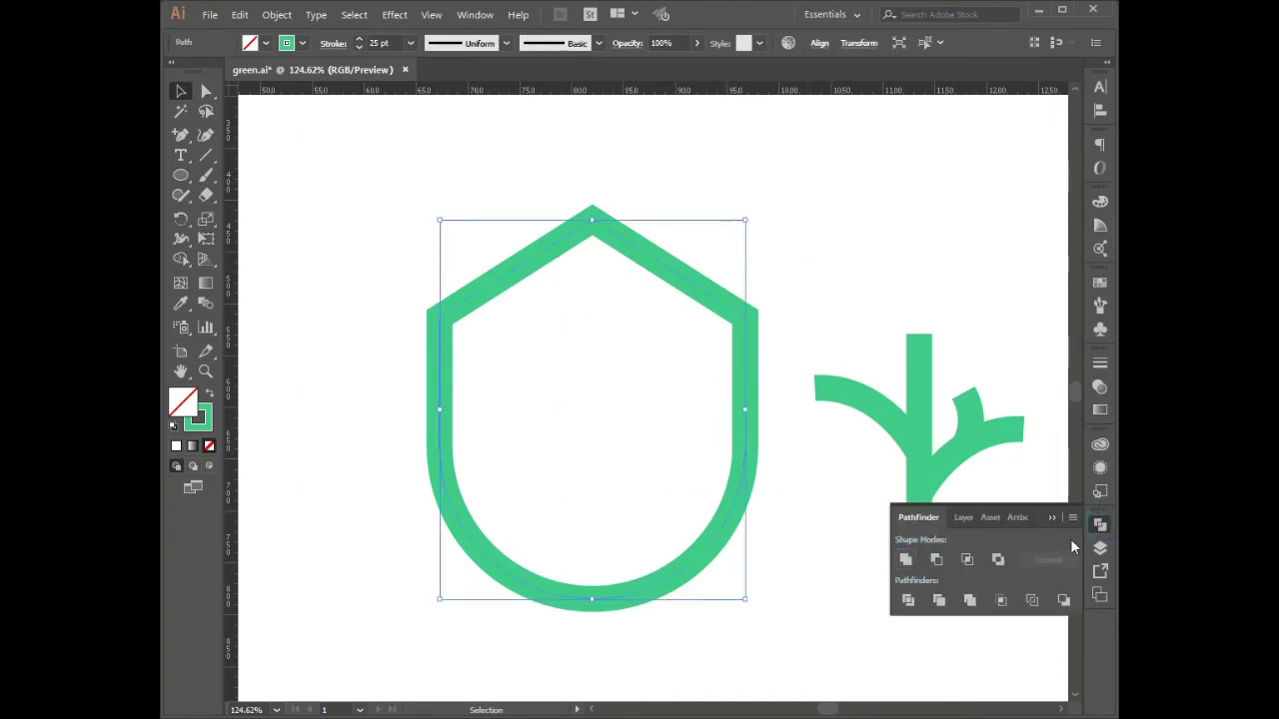
left_click(1099, 524)
Move the tree back inside the house frame and centre it vertically with the frame as key object
left_click(964, 475)
left_click_drag(944, 478, 617, 477)
left_click(732, 521, "shift")
left_click(732, 522)
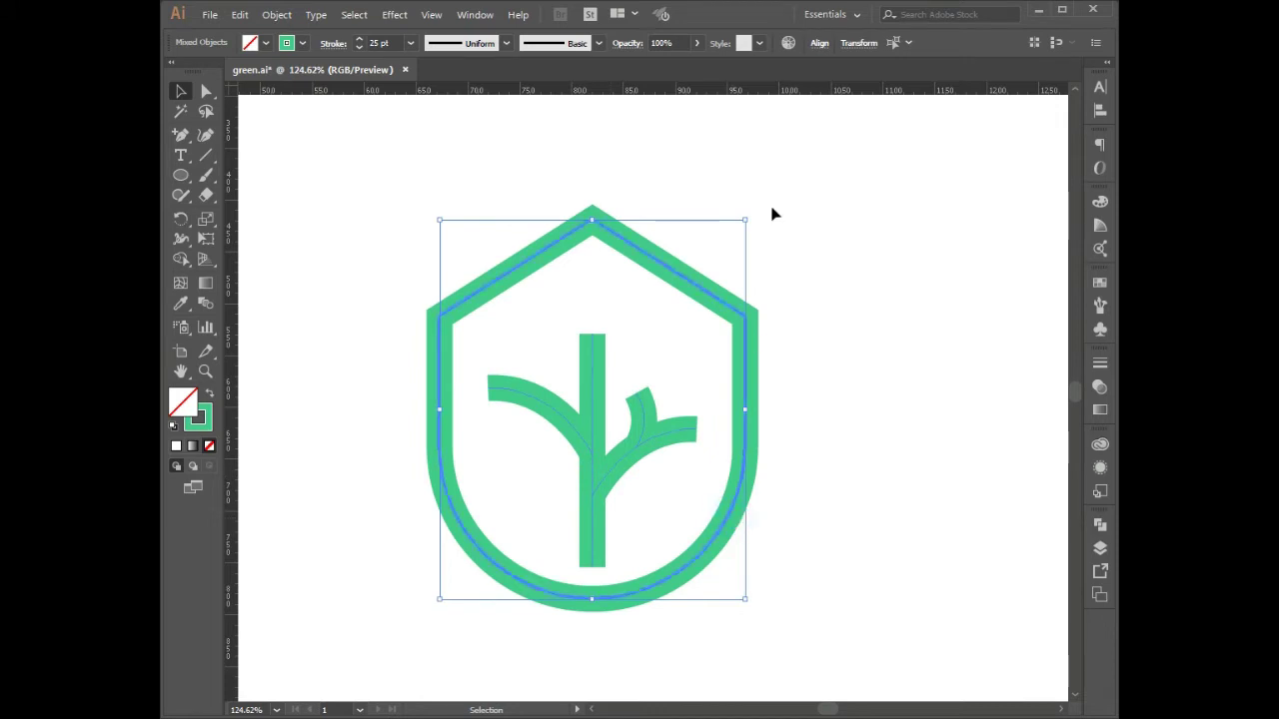
left_click(819, 42)
left_click(770, 89)
left_click(884, 294)
left_click(884, 294)
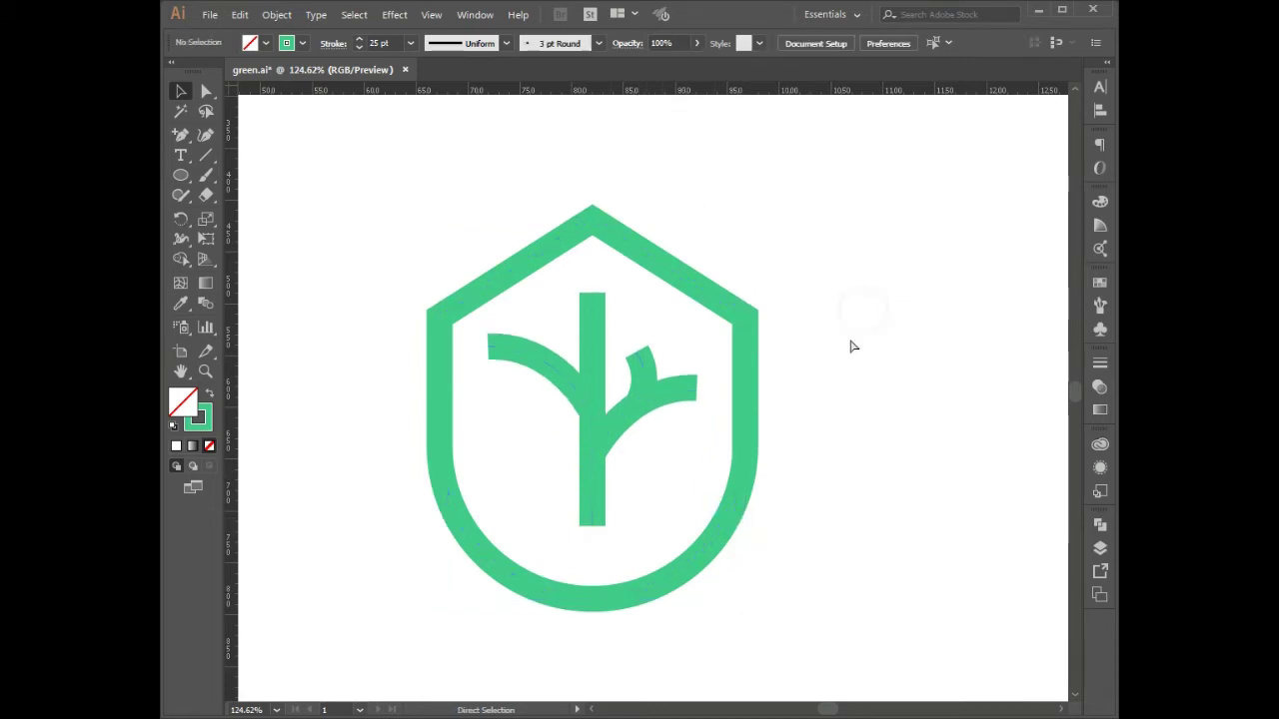
Save the document and nudge the tree down one large increment inside the frame
key("ctrl+s")
scroll(699, 390, "down", 1)
left_click(618, 374)
key("shift+Down")
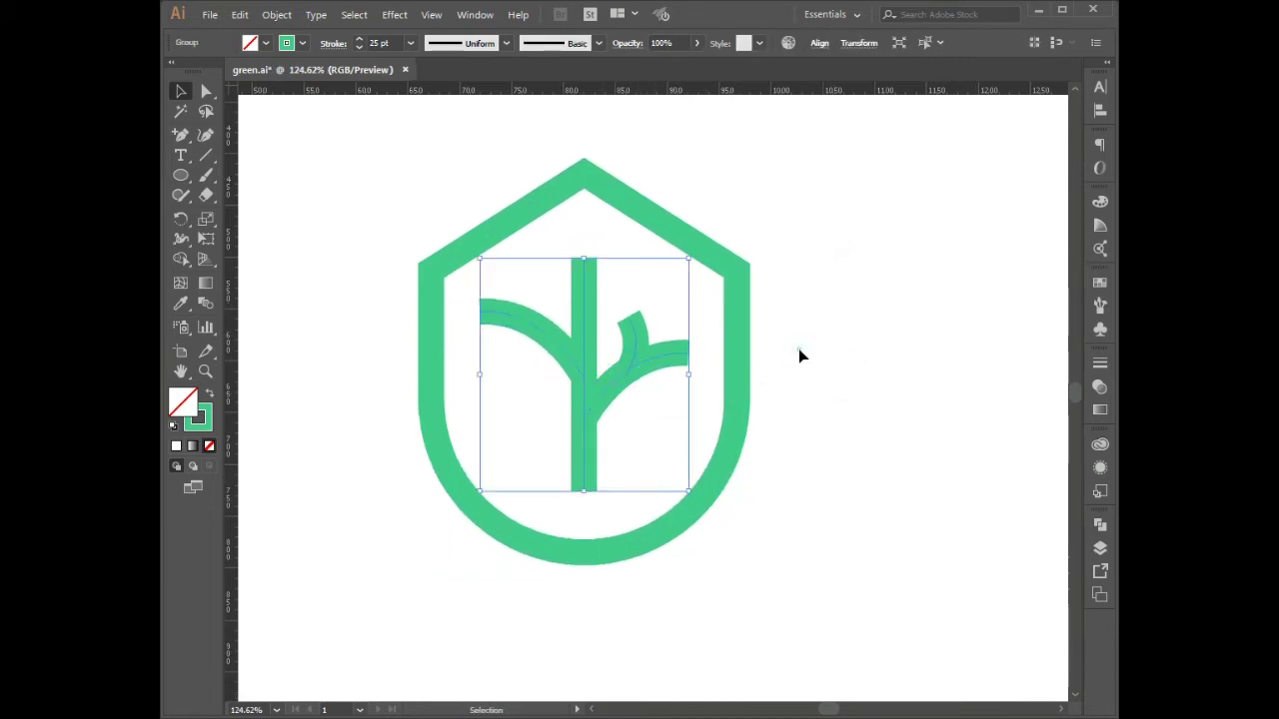
left_click(813, 377)
Lengthen the tree's trunk by moving its top end straight up toward the roof
key("a")
left_click_drag(584, 258, 590, 232)
left_click(668, 295)
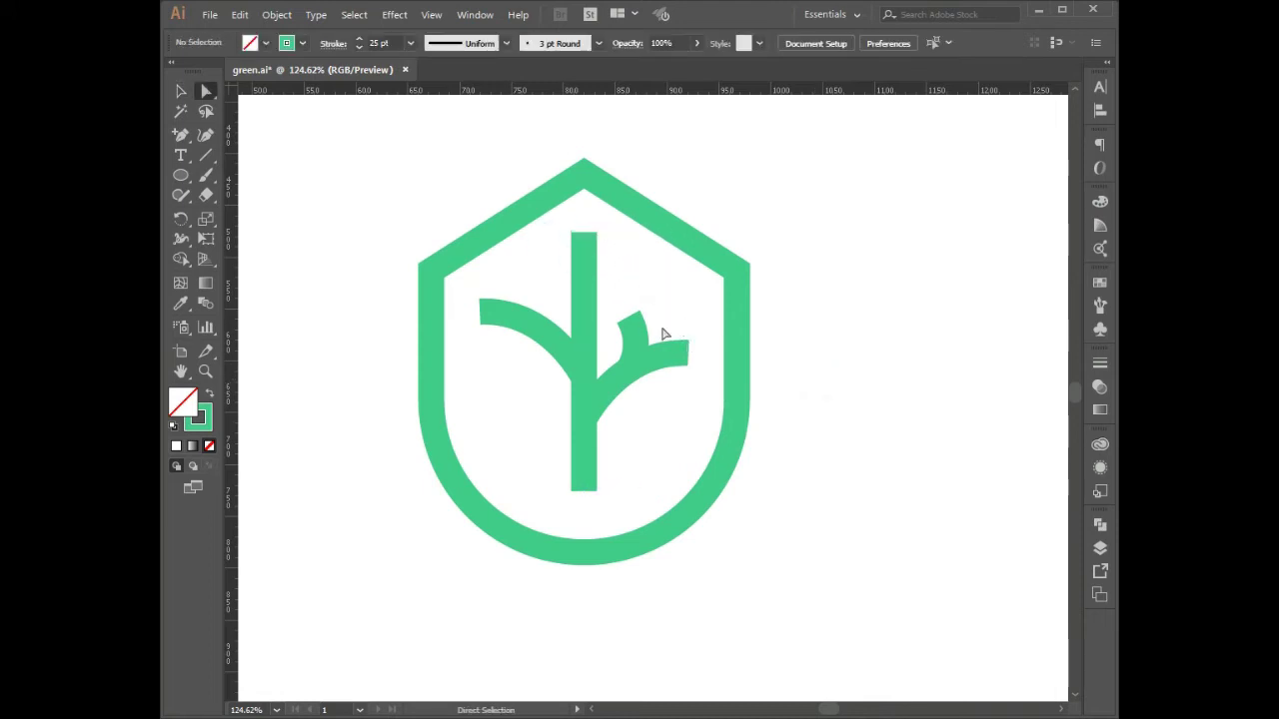
Nudge the whole tree down in small increments to even out its spacing within the frame
left_click(584, 370)
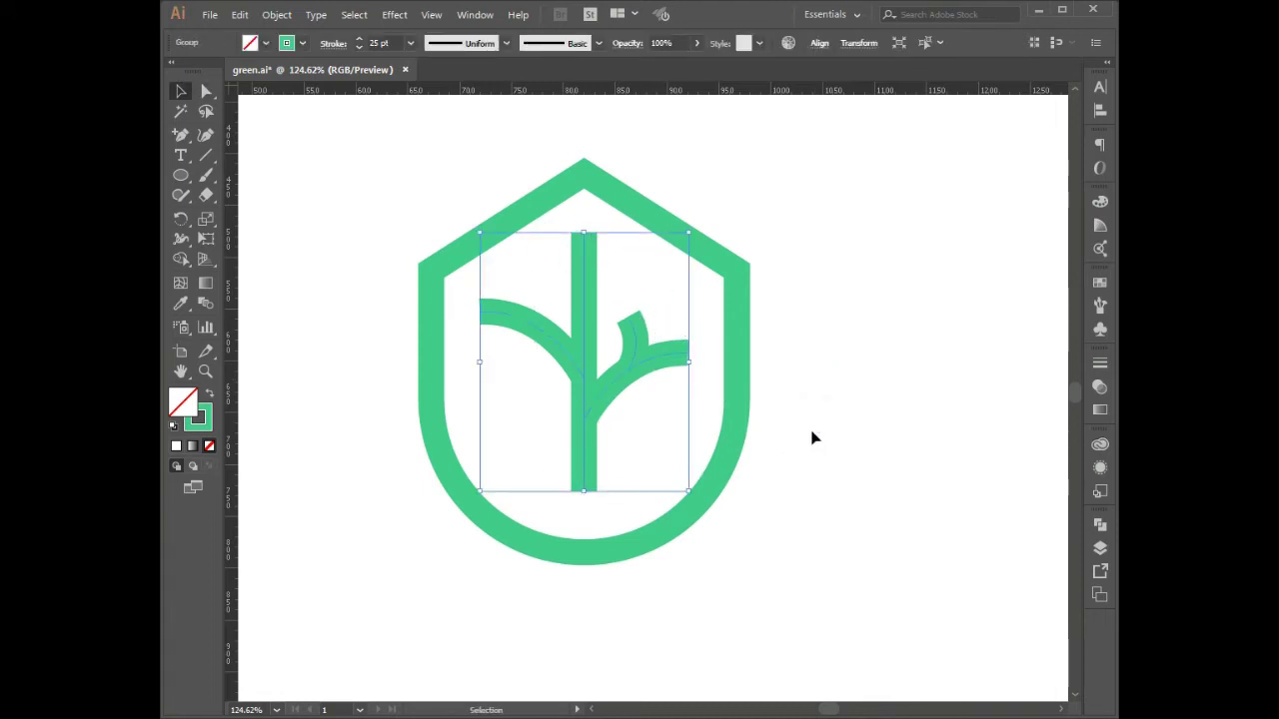
key("Down")
key("Down")
key("Down")
key("Down")
key("Down")
key("Down")
key("Down")
key("Down")
key("Down")
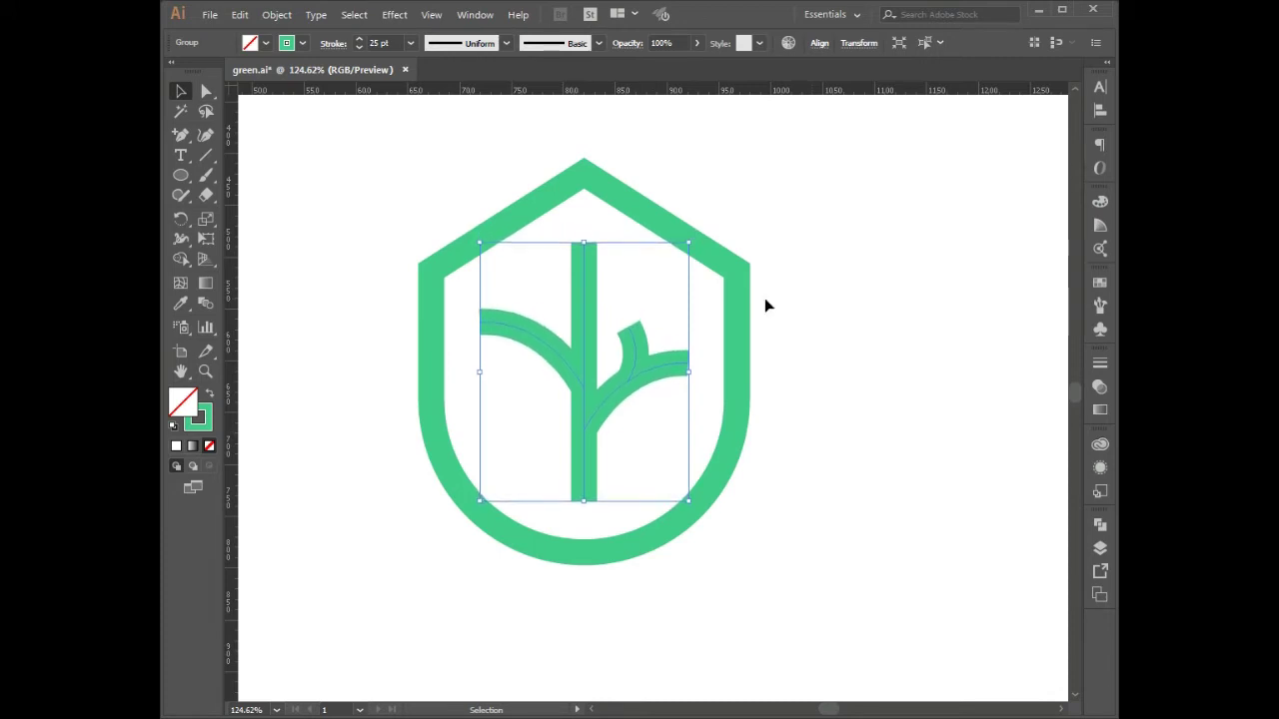
left_click(785, 298)
Expand the tree's fill and stroke into filled shapes
left_click(661, 407)
left_click(277, 14)
left_click(317, 189)
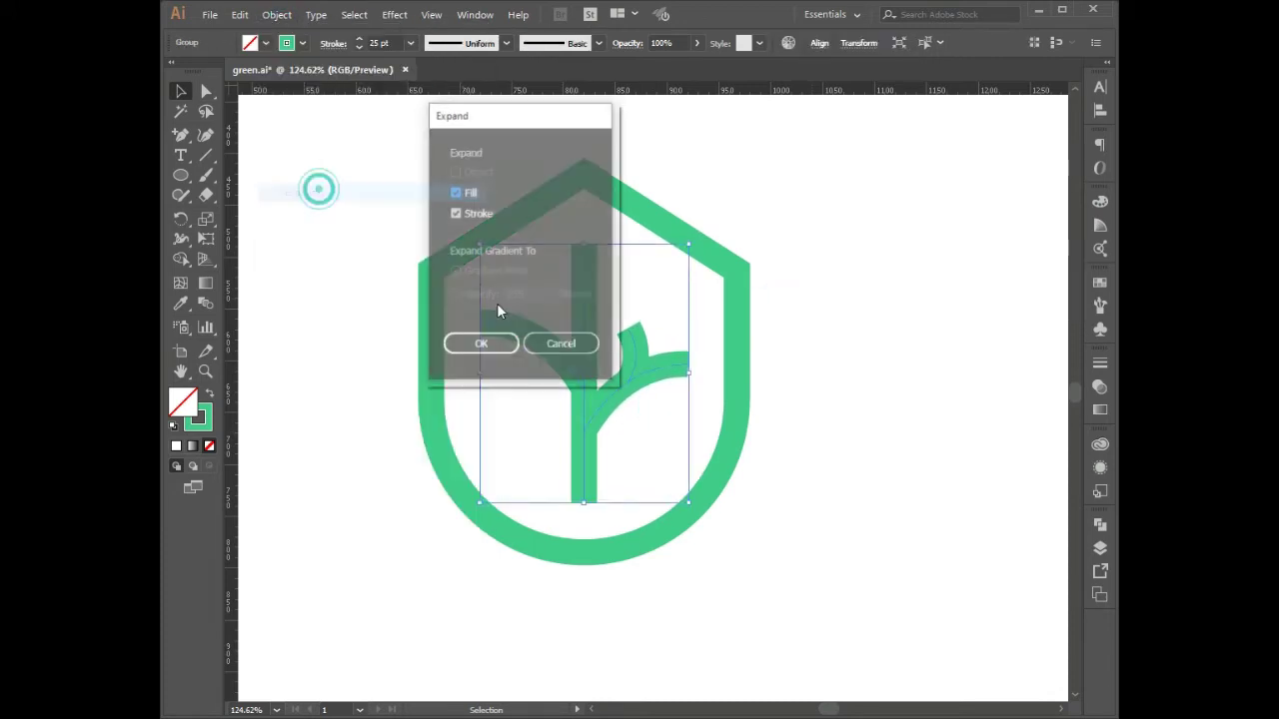
left_click(480, 342)
left_click(821, 245)
Try drawing a cutting shape over the trunk's top end with the Pen tool, and delete it
left_click_drag(784, 259, 836, 270)
key("p")
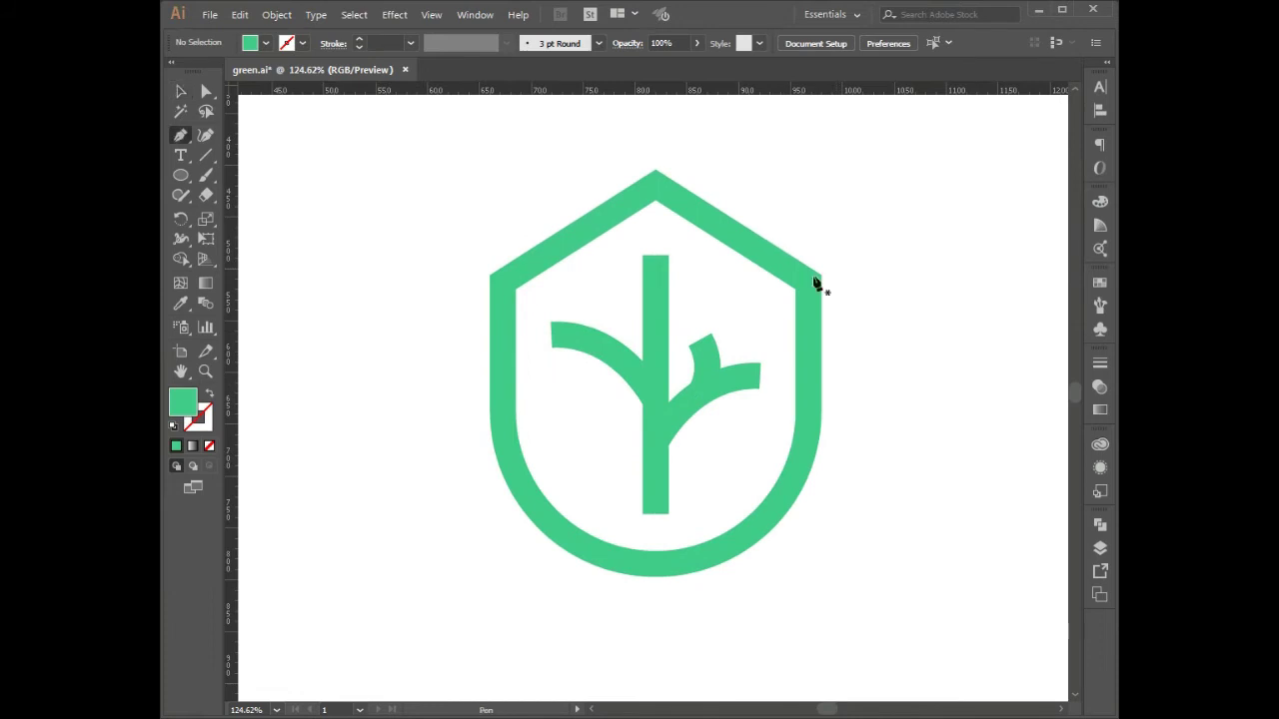
left_click_drag(654, 250, 632, 283)
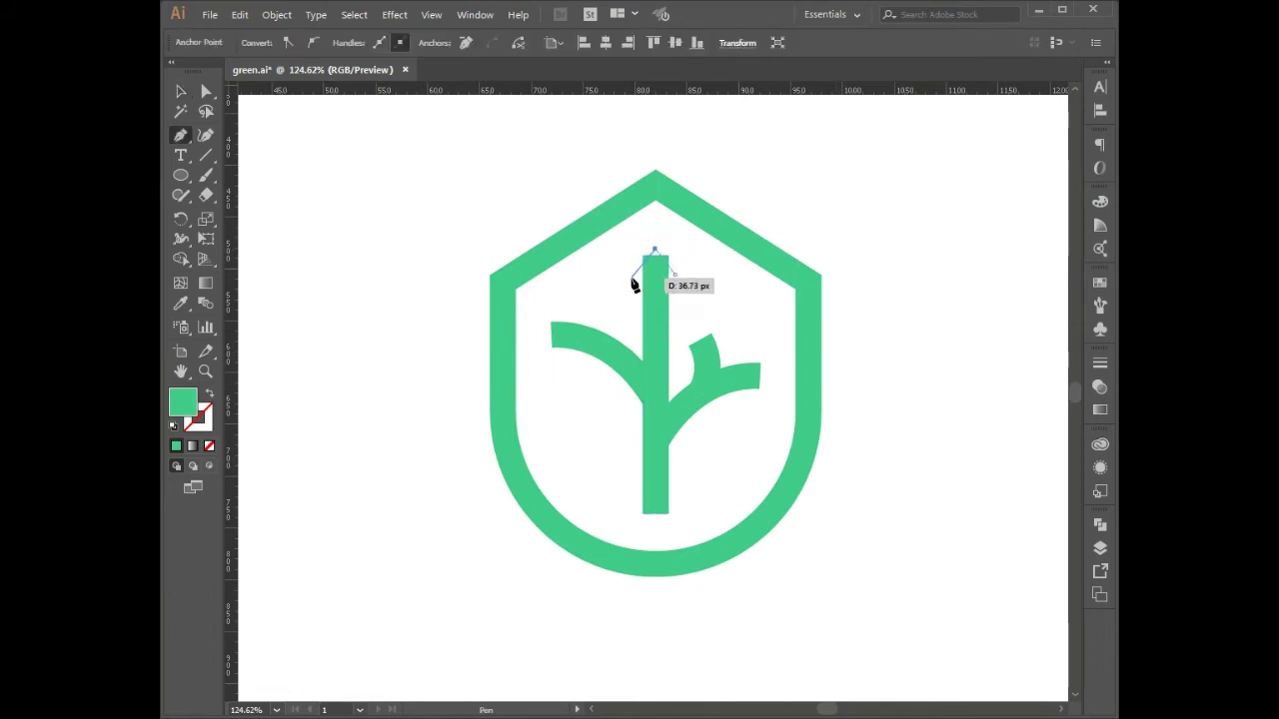
left_click(630, 275)
left_click(629, 256)
left_click(682, 221)
left_click(701, 258)
left_click(675, 275)
key("v")
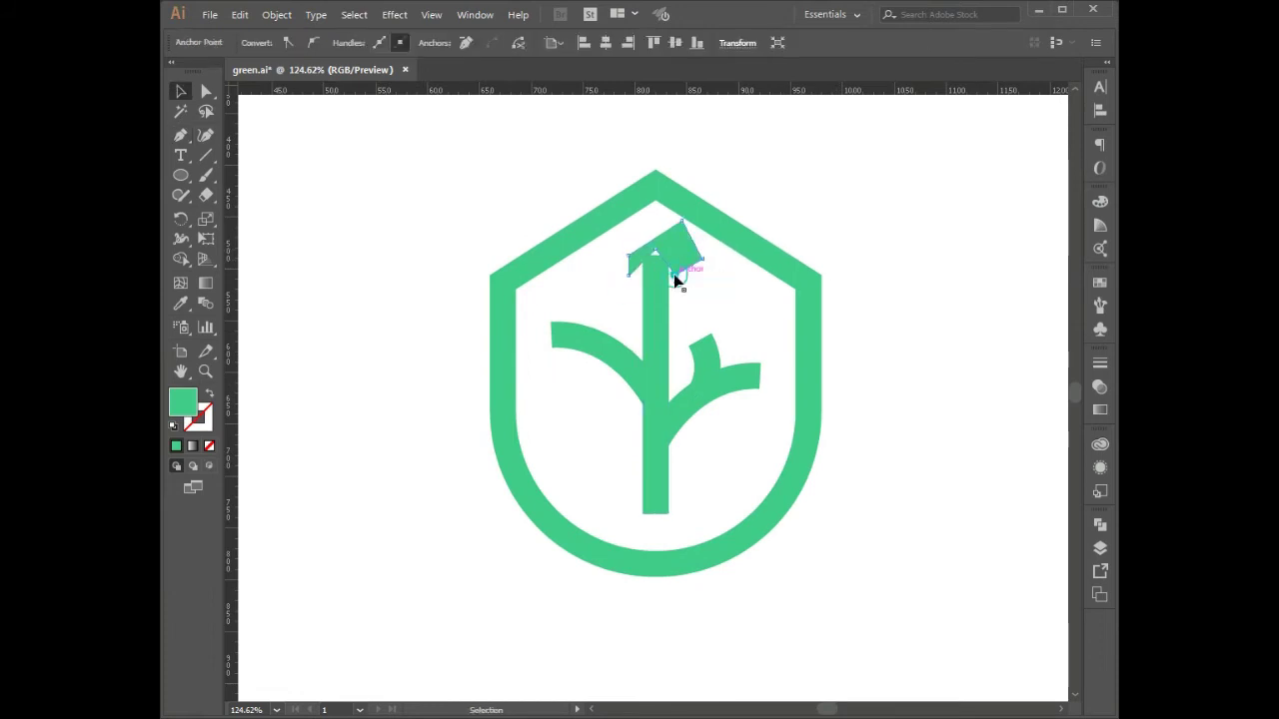
key("Delete")
Draw a closed Pen shape over the trunk's top, with diagonals running down both sides from the middle of its edge
key("z")
left_click_drag(551, 177, 777, 342)
left_click_drag(438, 195, 833, 539)
scroll(776, 371, "down", 3)
key("p")
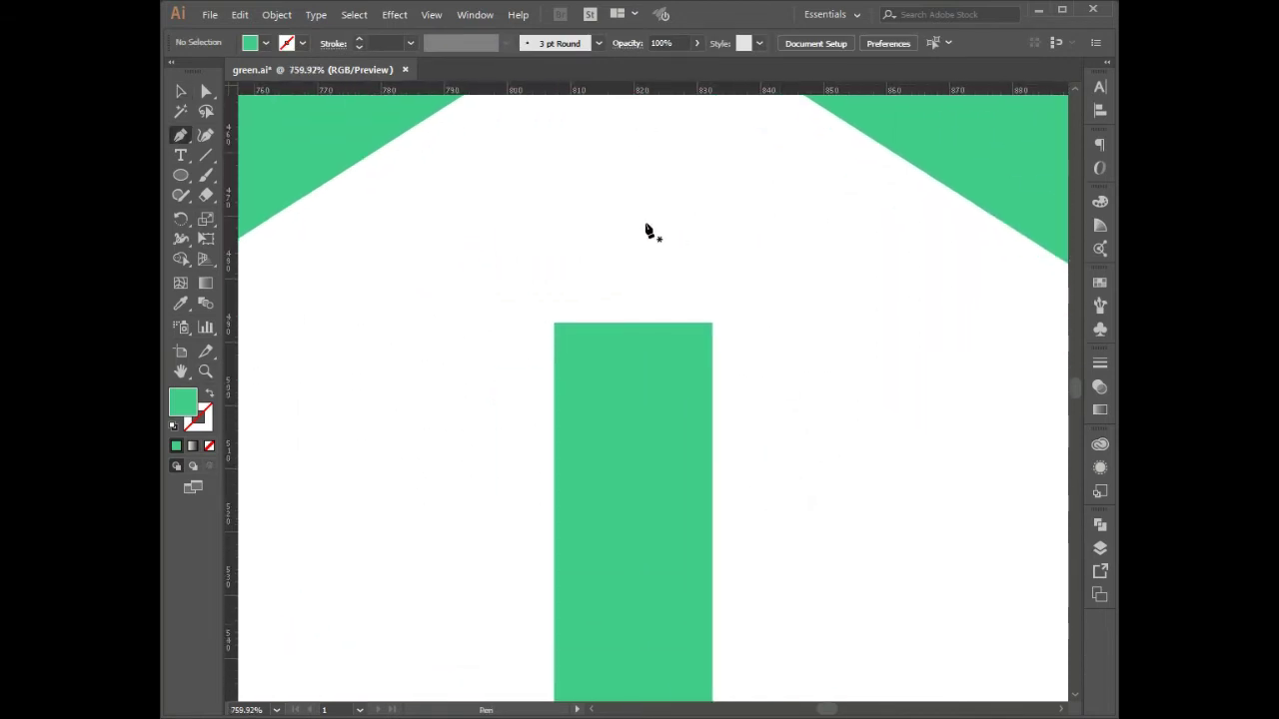
left_click(633, 323)
left_click(749, 437)
left_click(762, 268)
left_click(535, 267)
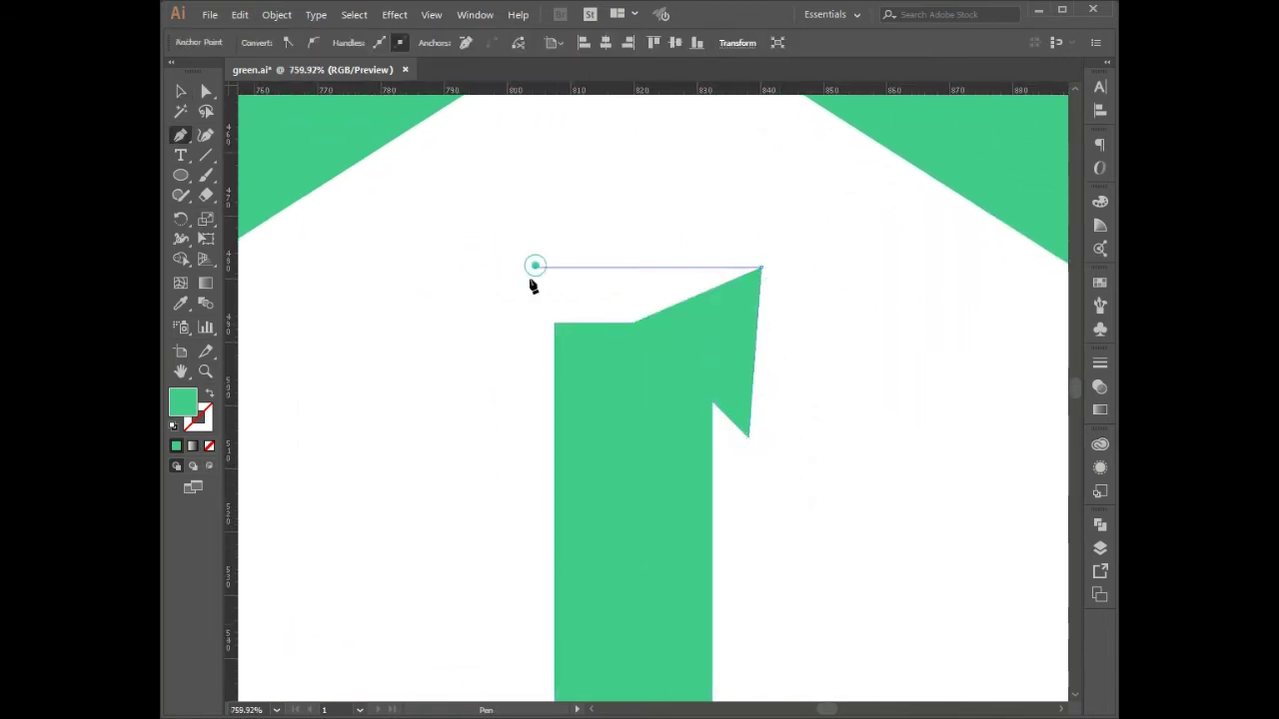
left_click(496, 378)
left_click(511, 458)
left_click(633, 323)
Trim both upper corners of the trunk with Shape Builder, using the drawn shape, to give it a pointed top
key("v")
left_click_drag(836, 277, 480, 454)
key("shift+m")
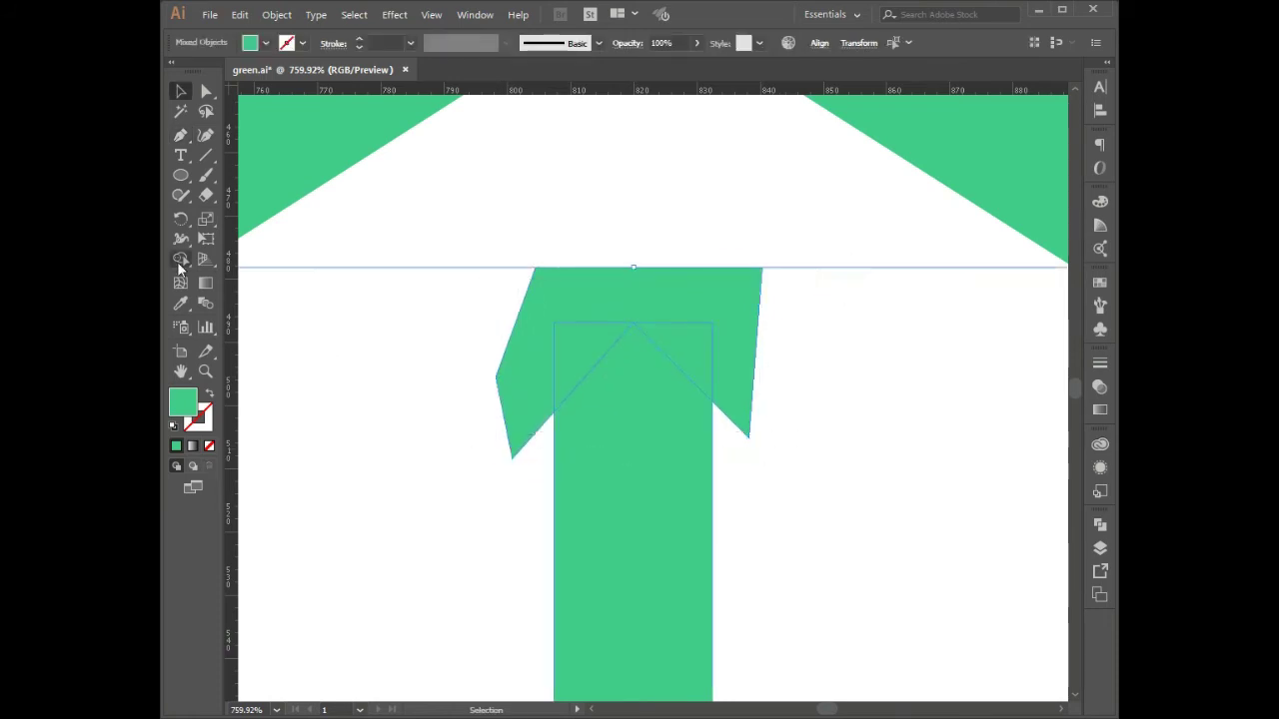
left_click(585, 330, "alt")
left_click(679, 337, "alt")
key("v")
key("ctrl+shift+a")
Lower the anchor point at the trunk's pointed tip slightly
key("ctrl+minus")
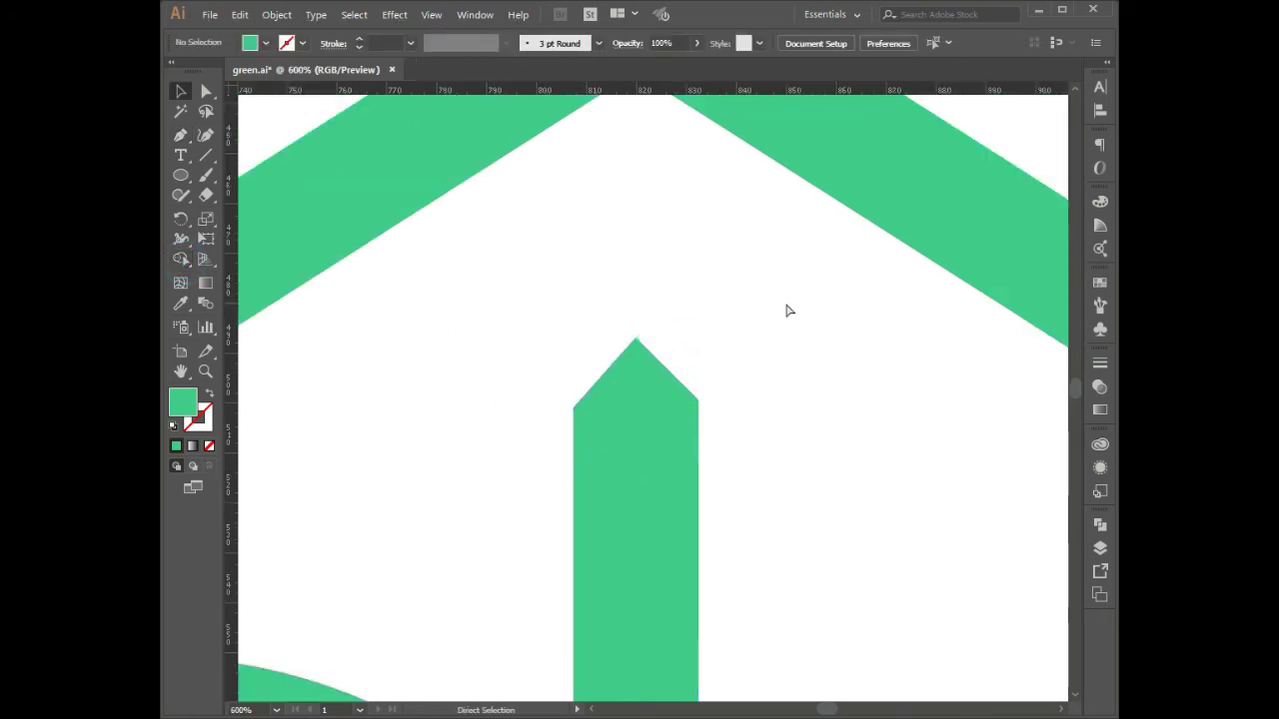
key("ctrl+minus")
key("ctrl+minus")
key("ctrl+minus")
key("ctrl+minus")
key("ctrl+minus")
scroll(789, 320, "down", 2)
key("a")
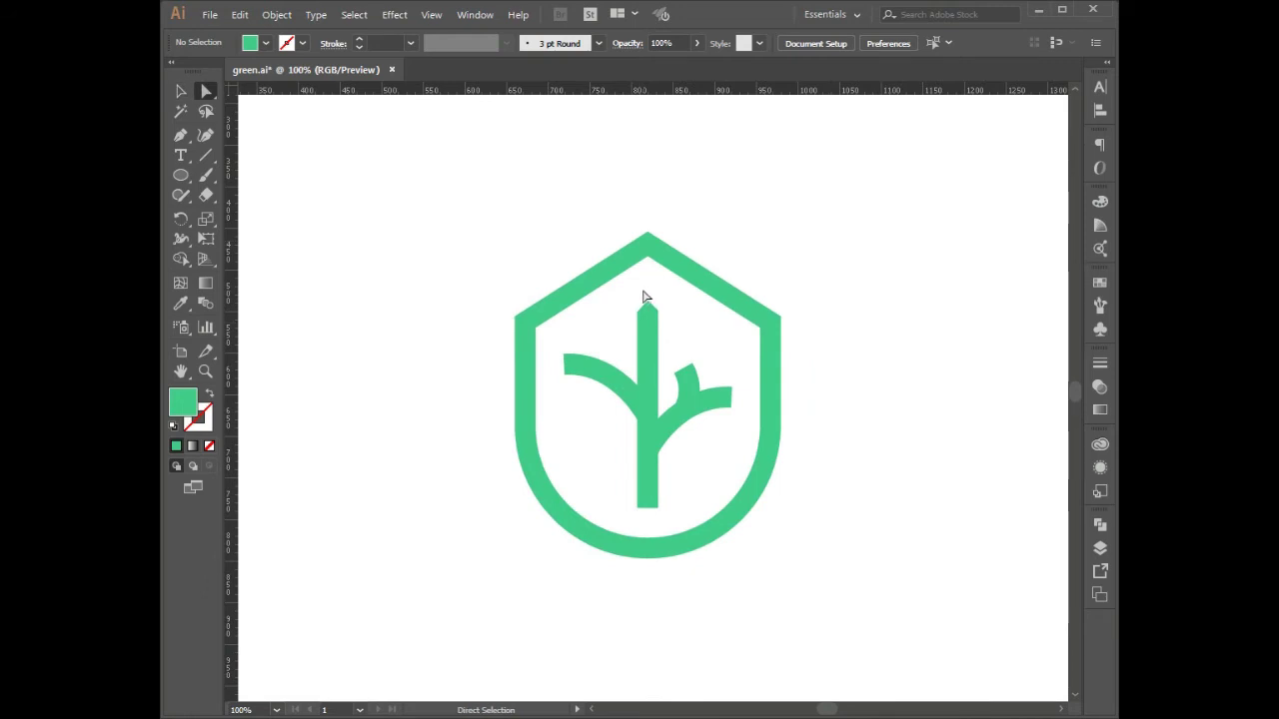
left_click(648, 302)
left_click(782, 313)
Draw a closed four-sided Pen shape diagonally across the upper corner of the left branch's end
key("z")
left_click_drag(514, 319, 658, 432)
key("p")
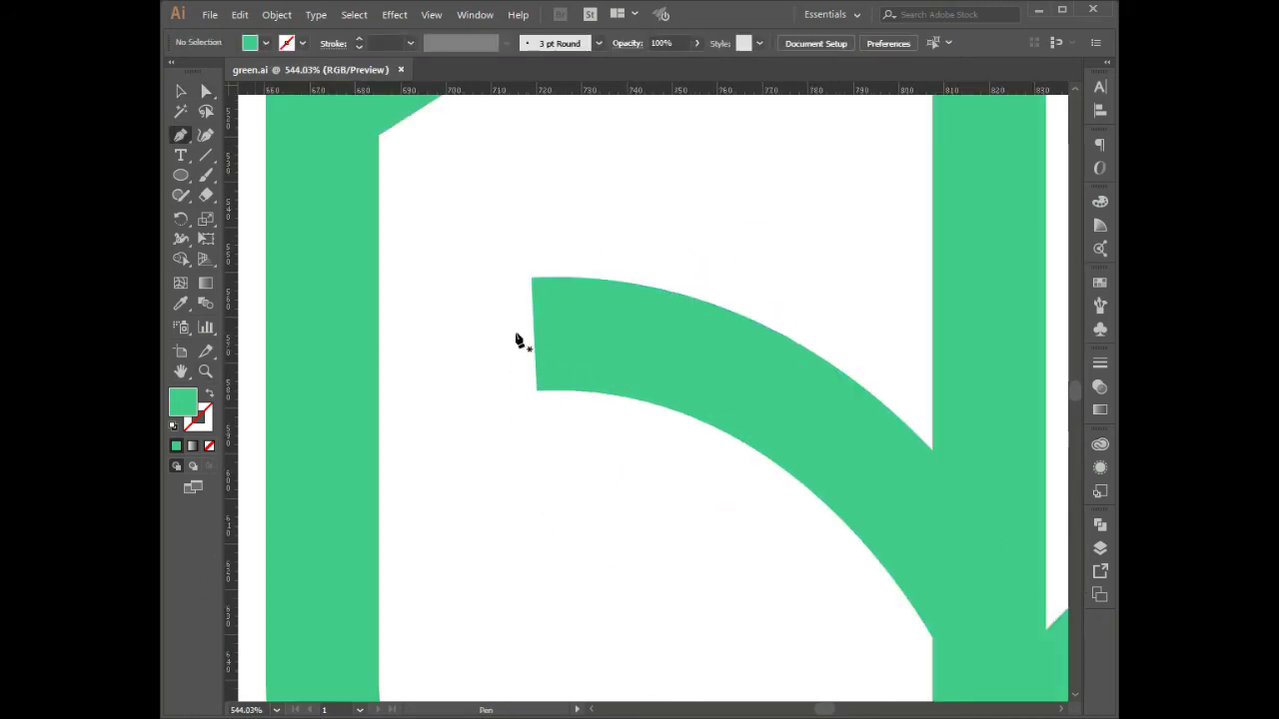
left_click(515, 333)
left_click(624, 252)
left_click(560, 214)
left_click(487, 274)
left_click(515, 334)
Cut off the left branch's upper corner with Shape Builder, removing the drawn shape as well
key("v")
left_click(548, 345, "shift")
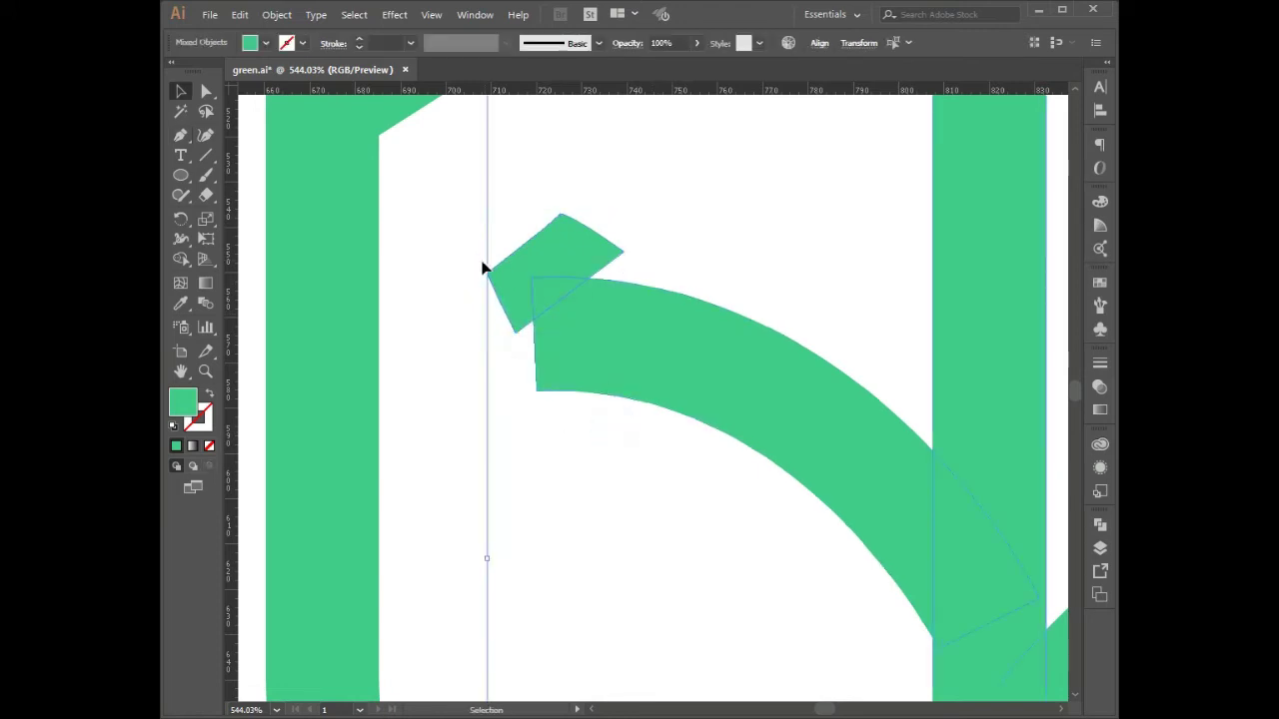
key("shift+m")
left_click_drag(545, 248, 553, 286)
key("v")
left_click(767, 207)
Expand the house frame's fill and stroke into a filled shape
key("ctrl+minus")
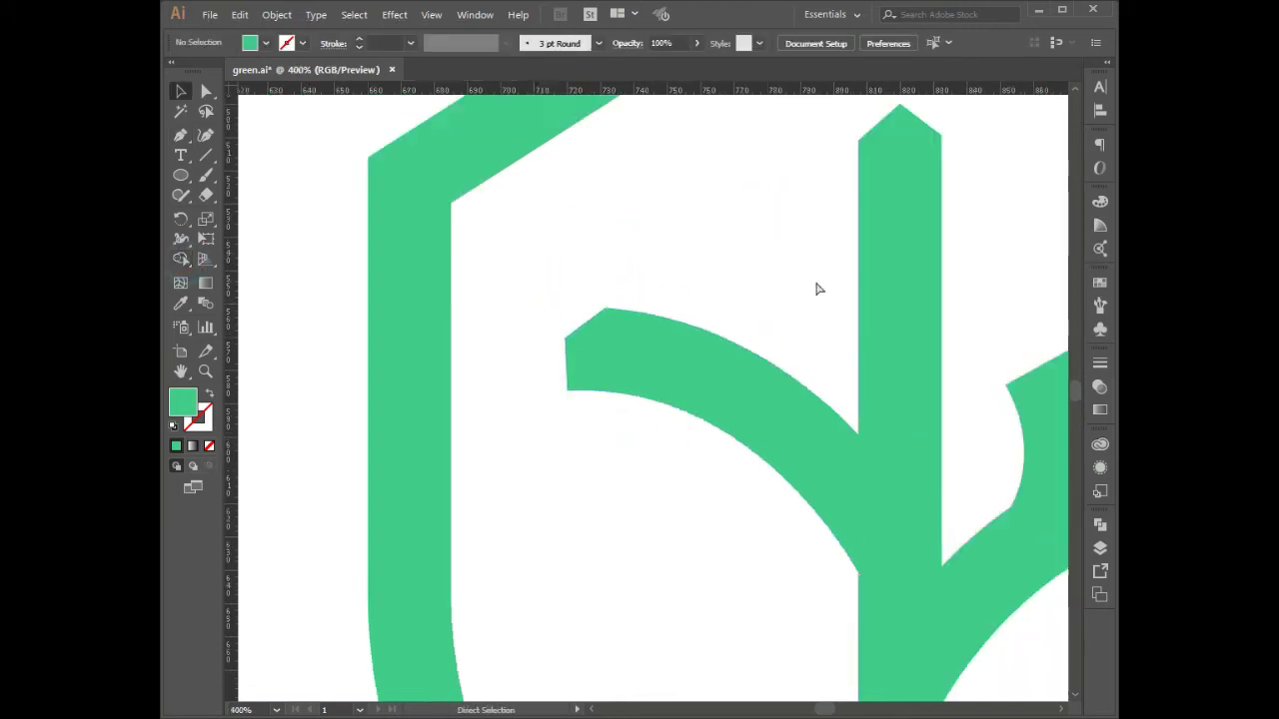
key("ctrl+minus")
key("ctrl+minus")
key("ctrl+minus")
key("ctrl+0")
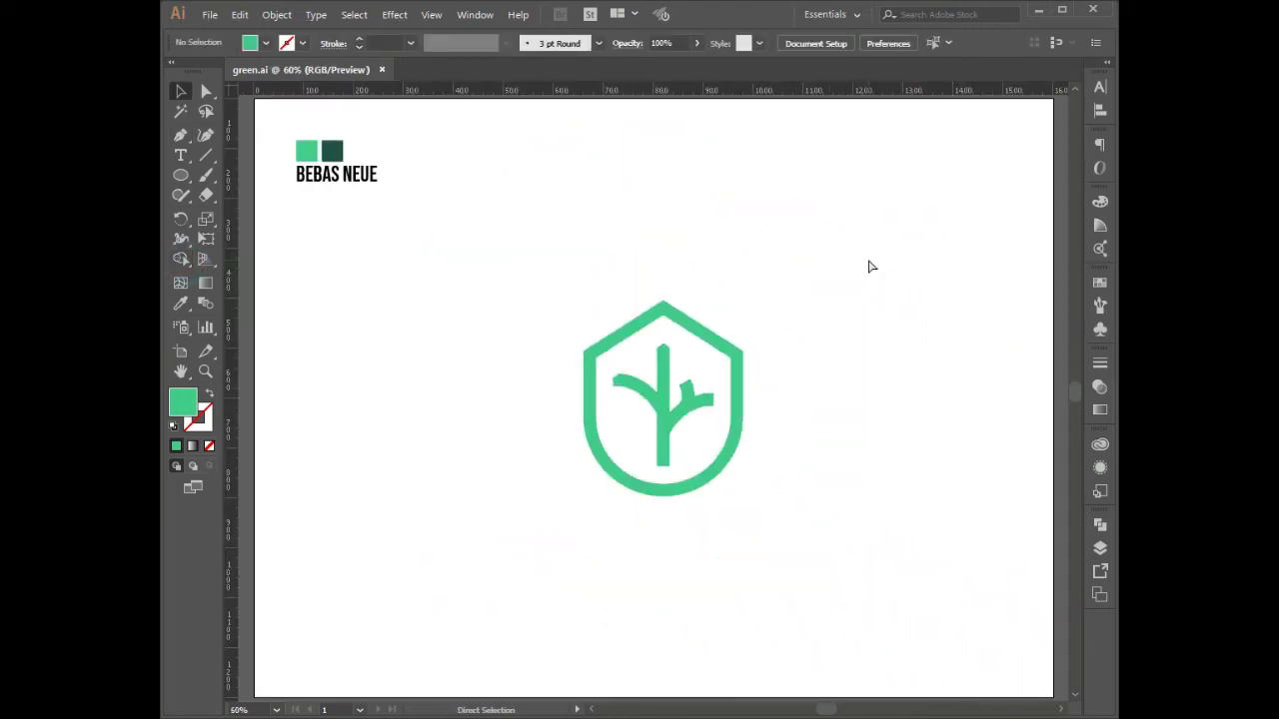
left_click(741, 390)
left_click(276, 14)
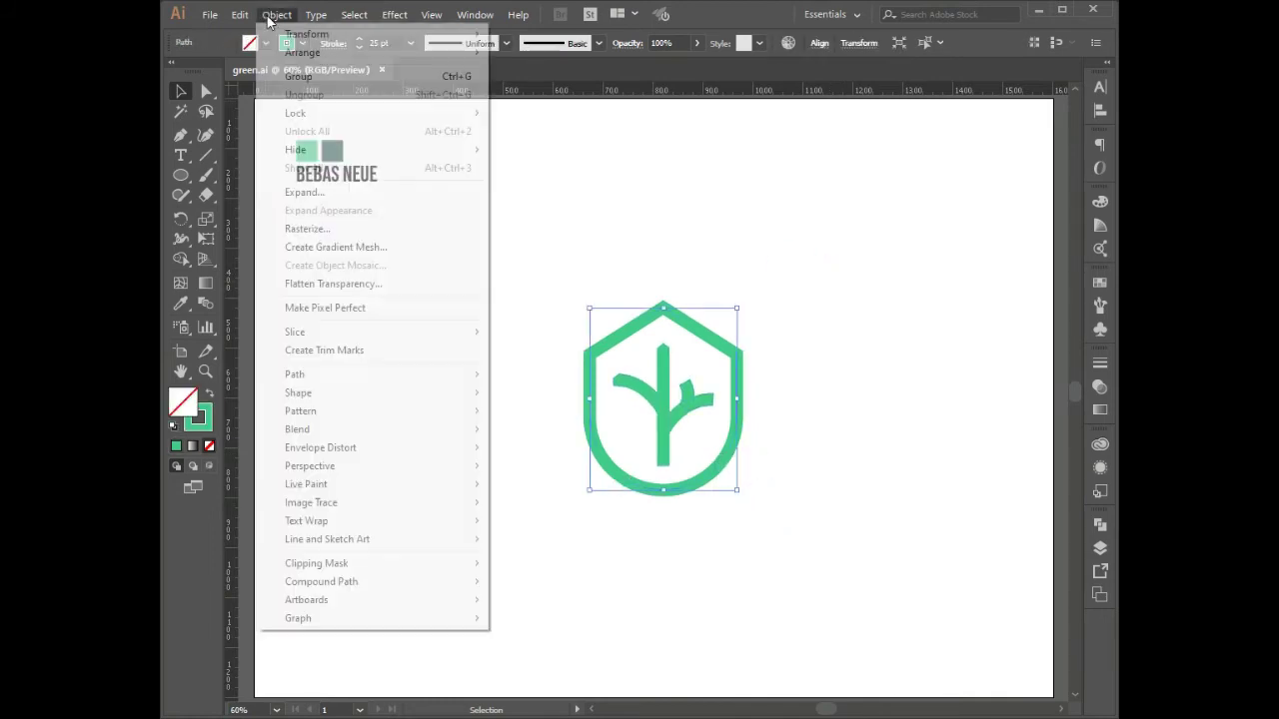
left_click(399, 192)
left_click(480, 343)
left_click(591, 483)
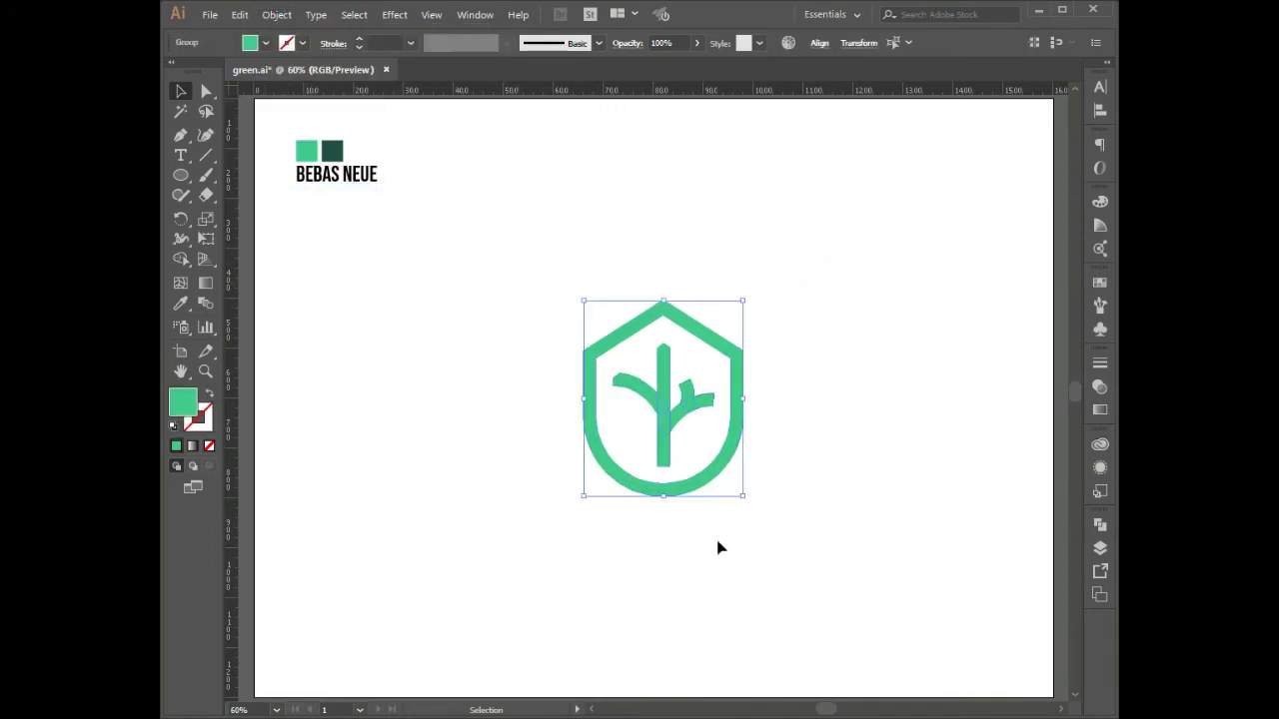
Unite the tree's trunk and branches into one shape with Pathfinder
left_click(702, 441)
left_click(664, 439)
left_click(1099, 525)
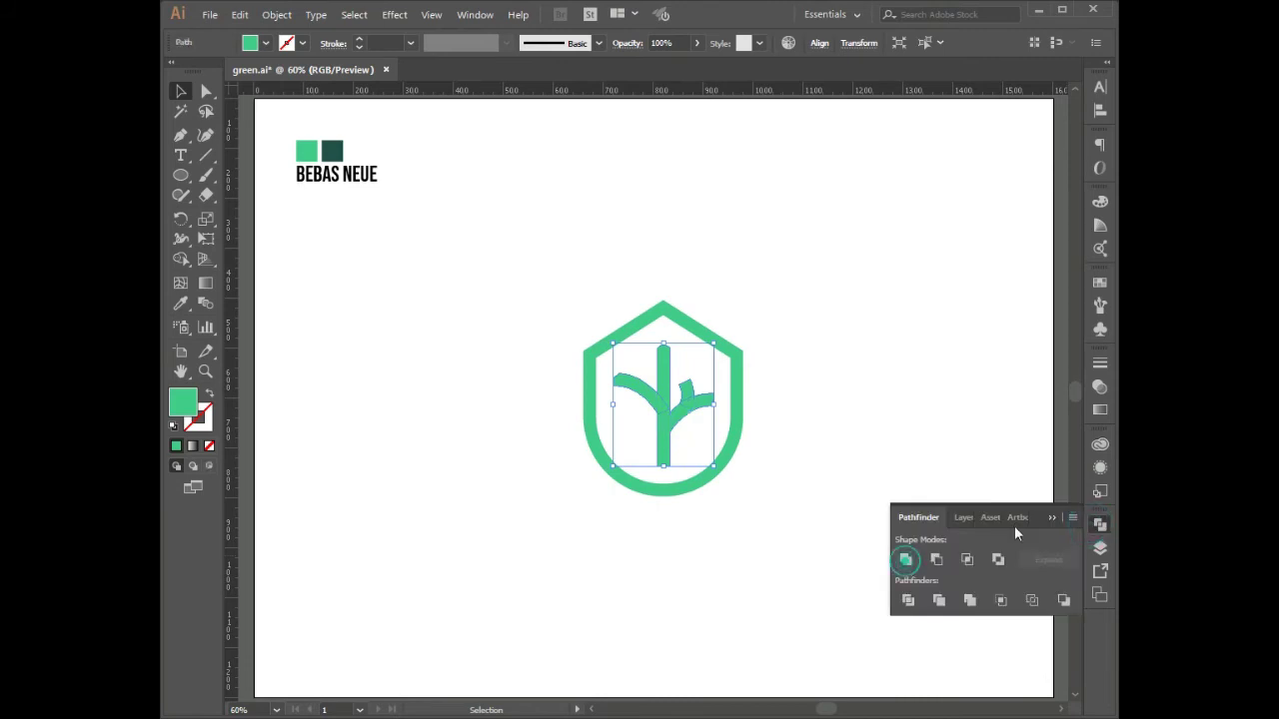
Group the tree with the house frame and scale the mark down to about half its size
key("ctrl+a")
key("a")
key("v")
right_click(739, 428)
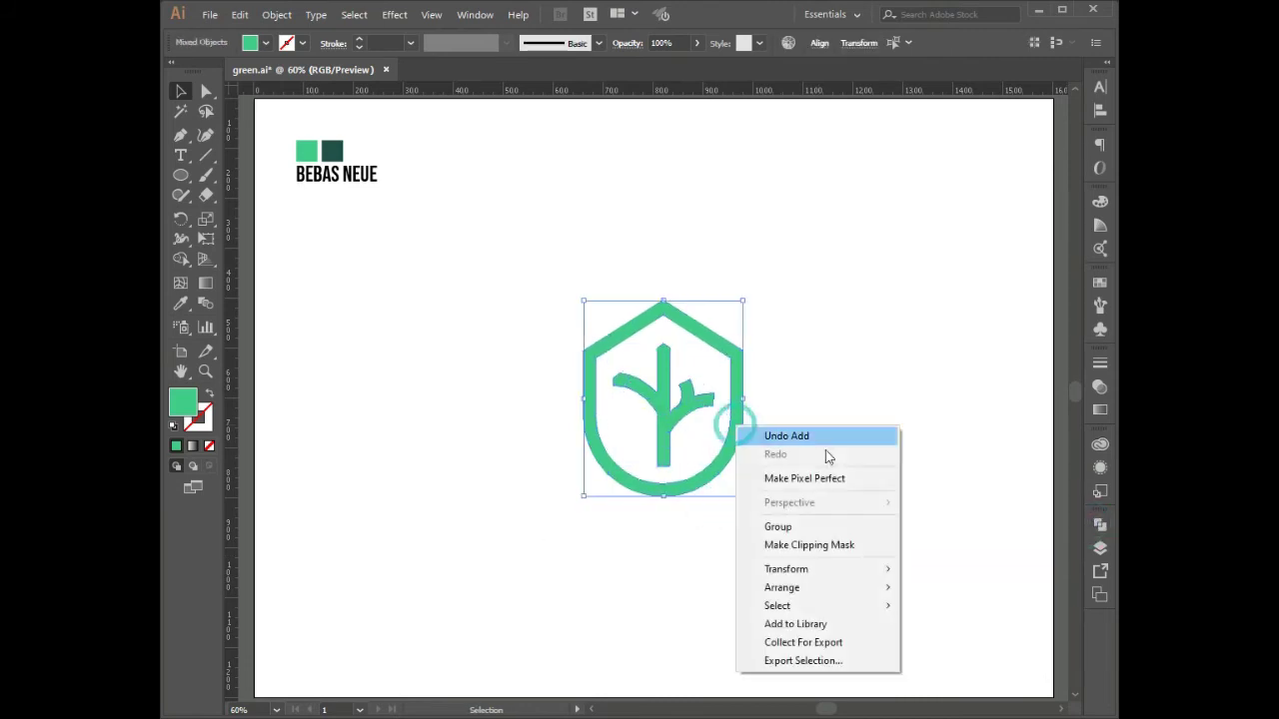
left_click(777, 528)
mouse_move(747, 491)
left_mouse_down()
mouse_move(736, 491)
mouse_move(756, 471)
left_mouse_up()
left_click(755, 470)
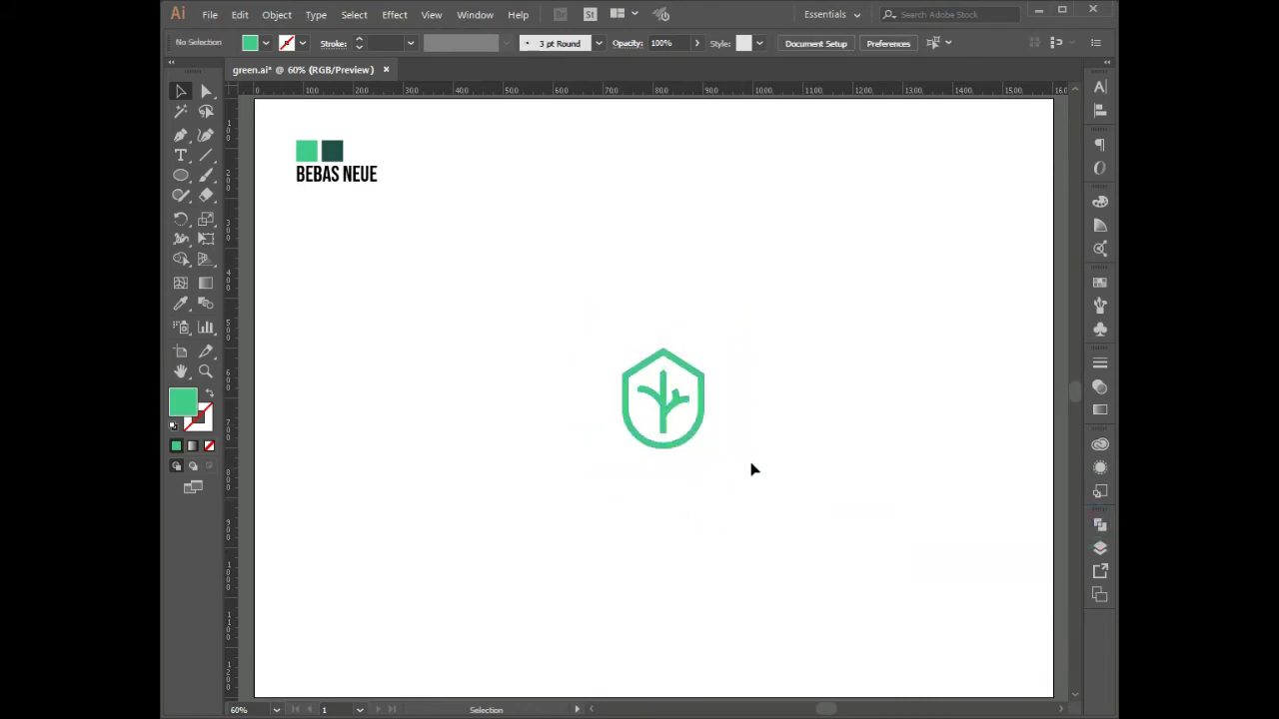
Add the text GREEN HOME beneath the mark and enlarge it to more than twice the mark's width
left_click(180, 155)
left_click(587, 506)
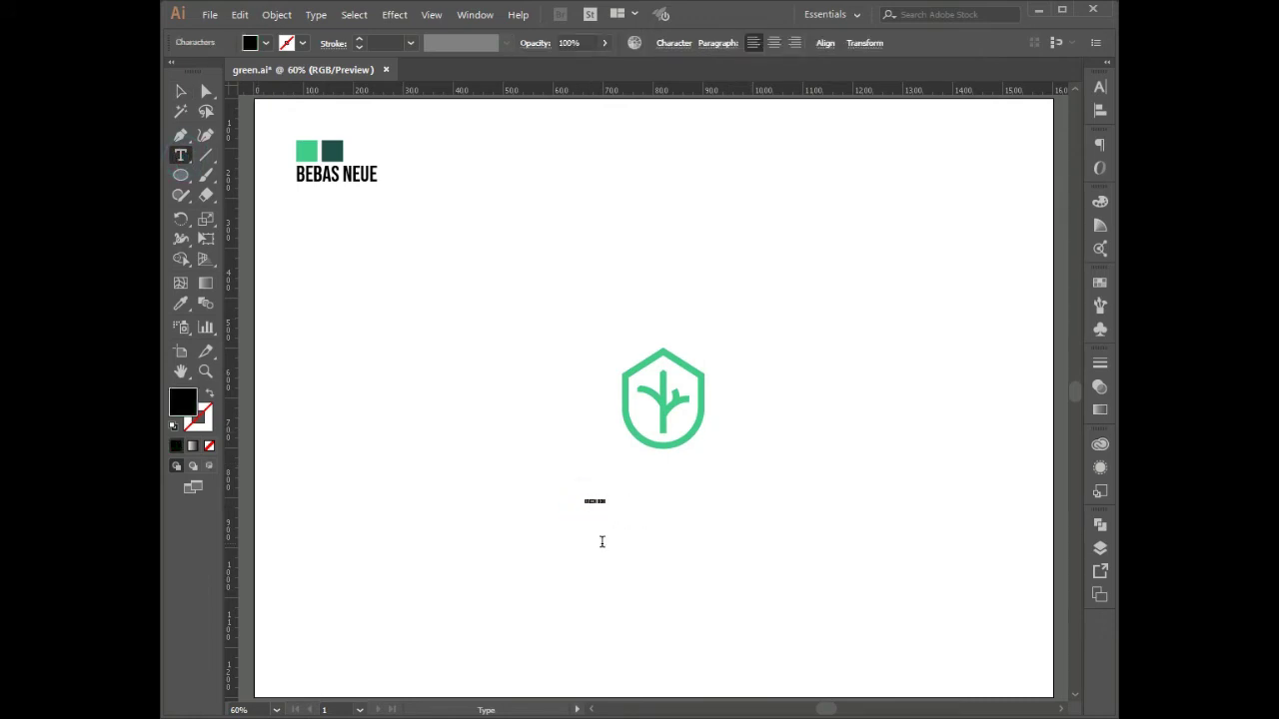
type("GREEN HOME")
left_click(180, 92)
left_click_drag(609, 508, 697, 529)
Recolour the GREEN HOME text with the dark green sampled from the palette swatch
left_click(181, 304)
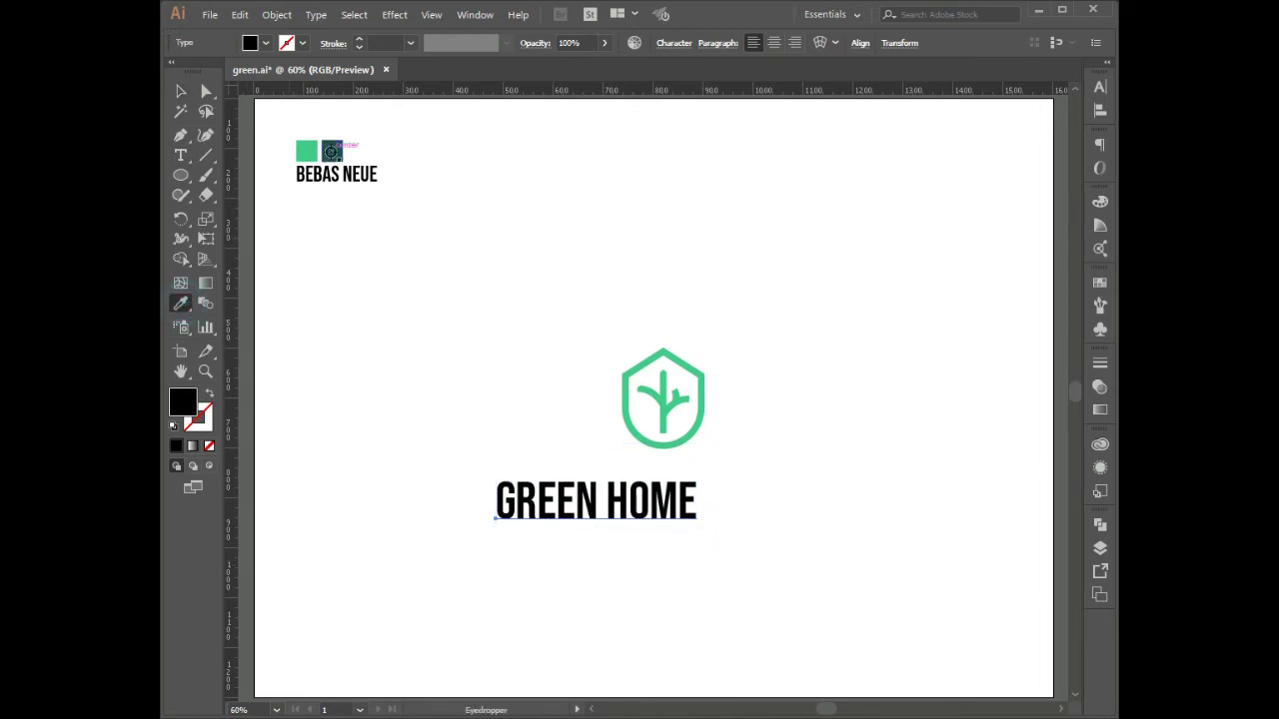
left_click(332, 150)
key("z")
left_click_drag(286, 134, 464, 252)
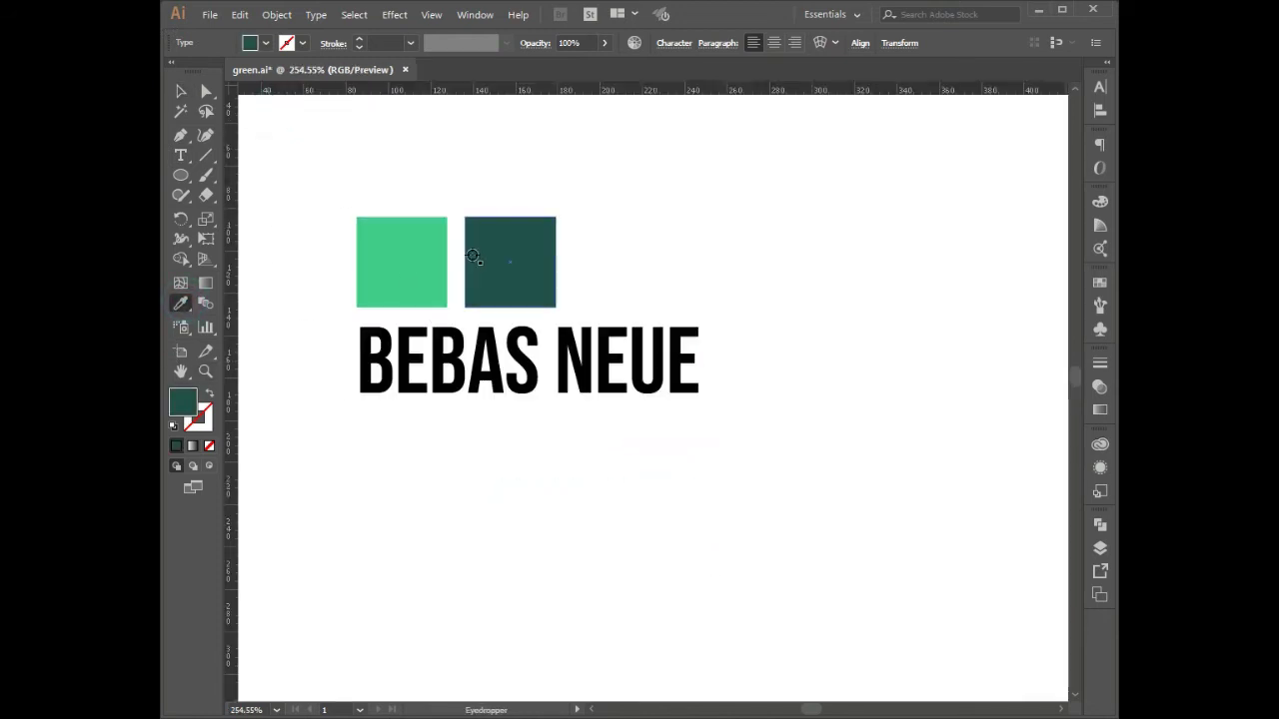
Centre the GREEN HOME text horizontally on the artboard
left_click(182, 97)
key("ctrl+0")
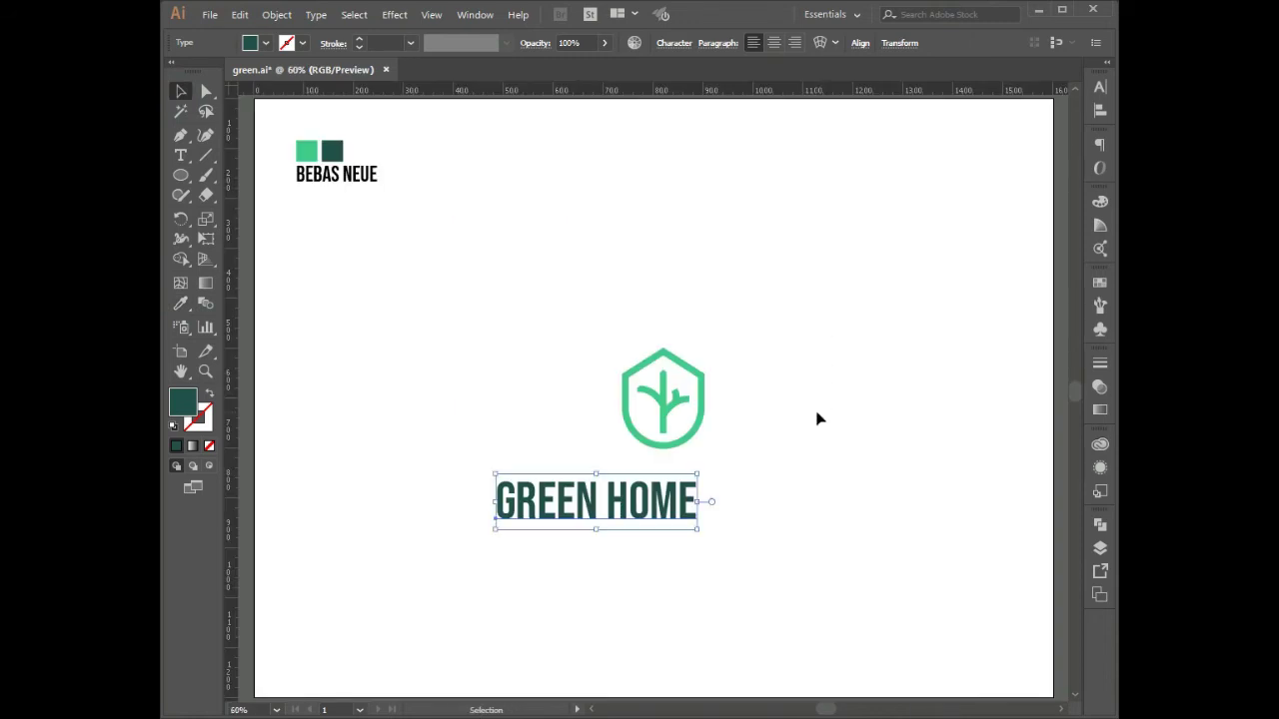
left_click(859, 47)
left_click(710, 88)
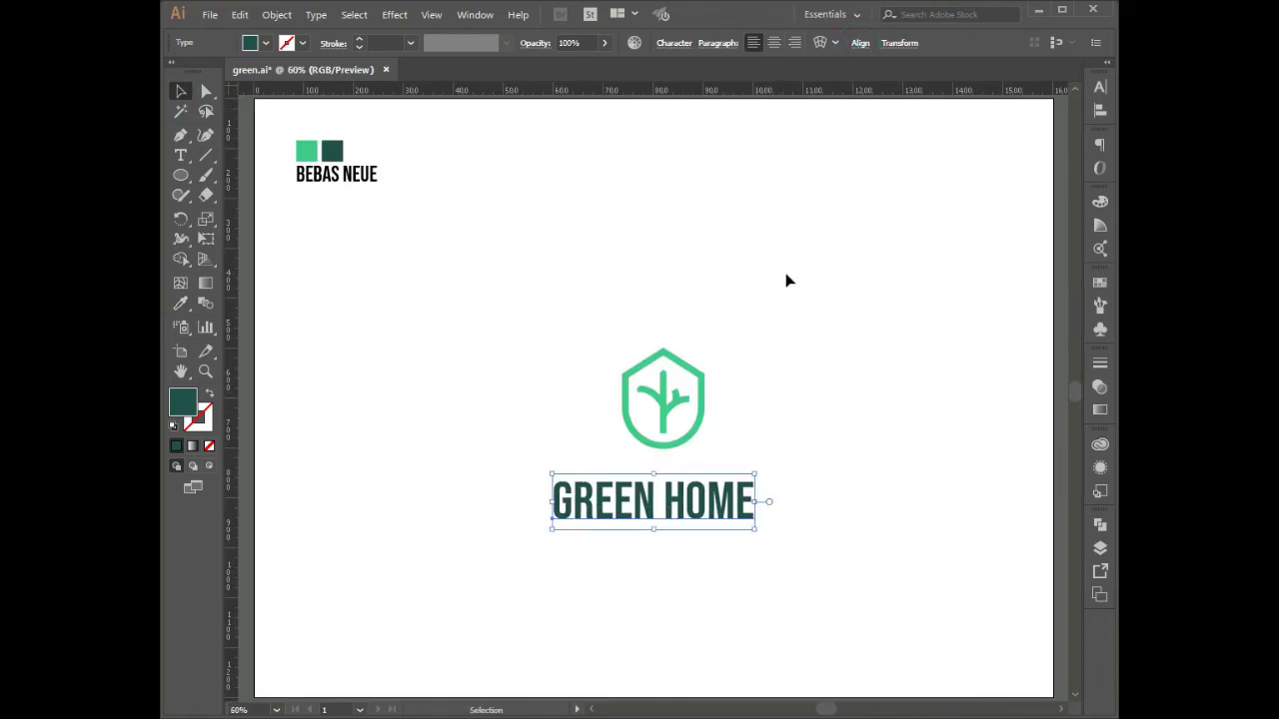
Shrink the GREEN HOME text to about 80% around its centre and centre the mark horizontally on the artboard
left_click_drag(751, 500, 734, 501)
key("ctrl+shift+a")
left_click(663, 444)
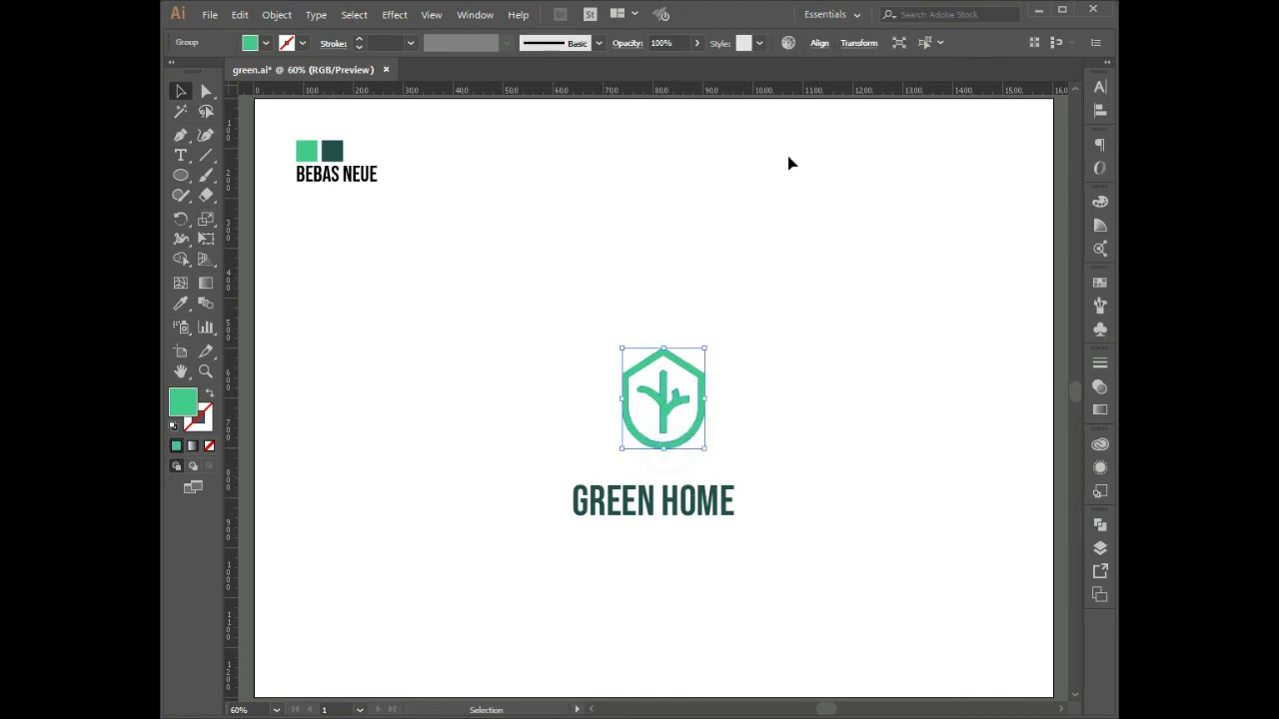
left_click(819, 45)
left_click(671, 89)
left_click(784, 281)
Move the GREEN HOME text up close beneath the mark and convert it to outlines
left_click_drag(682, 504, 681, 475)
key("ctrl+shift+o")
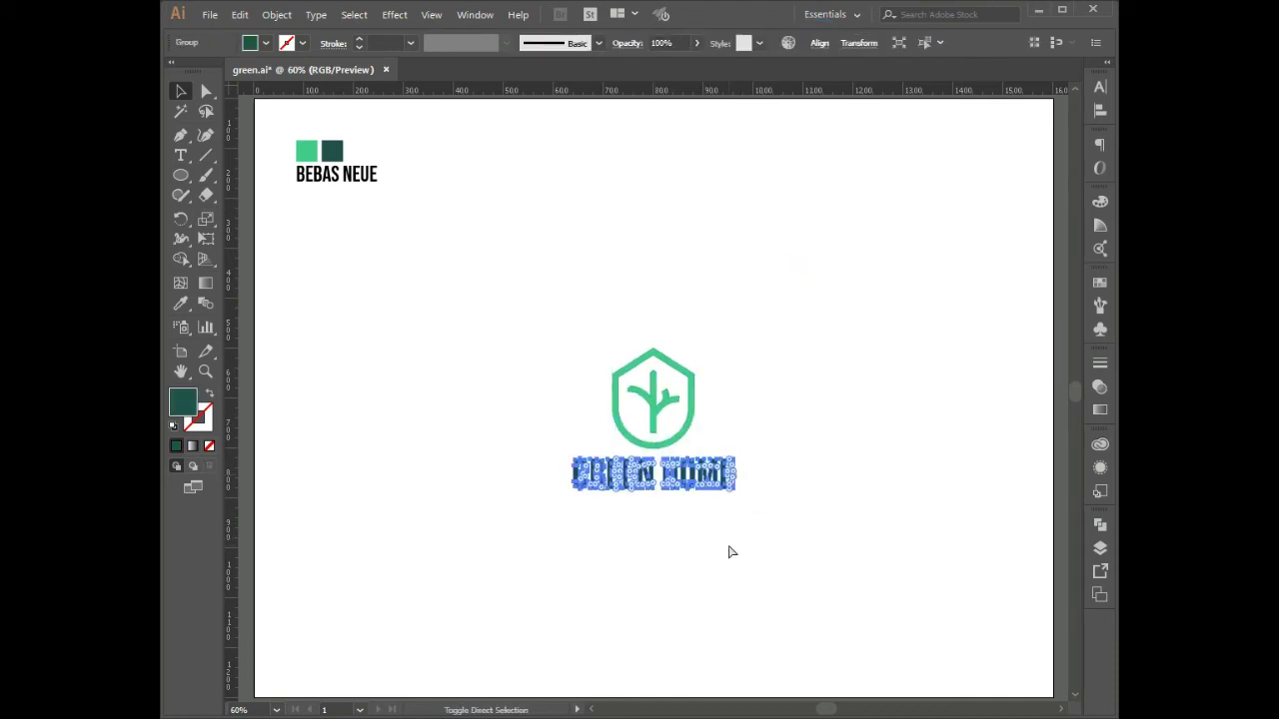
left_click(819, 44)
left_click(765, 302)
left_click(771, 343)
Scale the tree-and-house mark down to about 83% of its size around its centre
left_click(693, 415)
left_click_drag(696, 449, 688, 441)
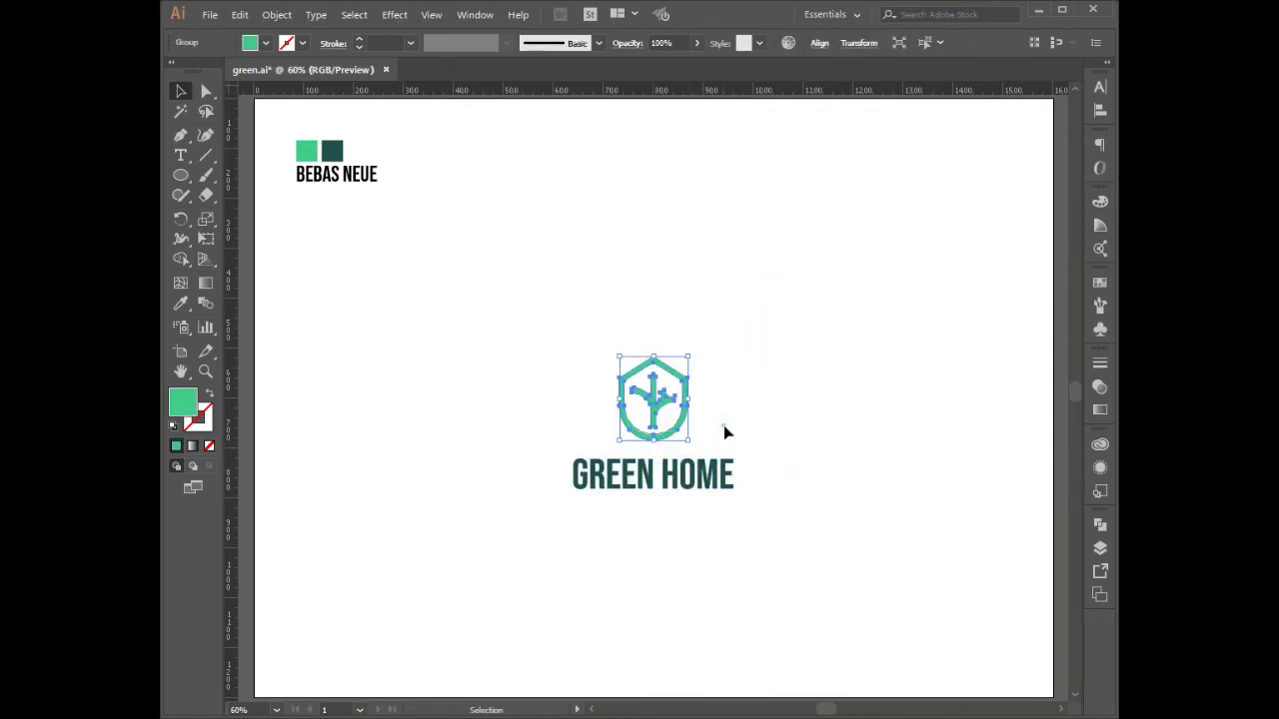
left_click(734, 430)
Add the text EST to the right of the mark and align it with the mark's vertical centre
key("t")
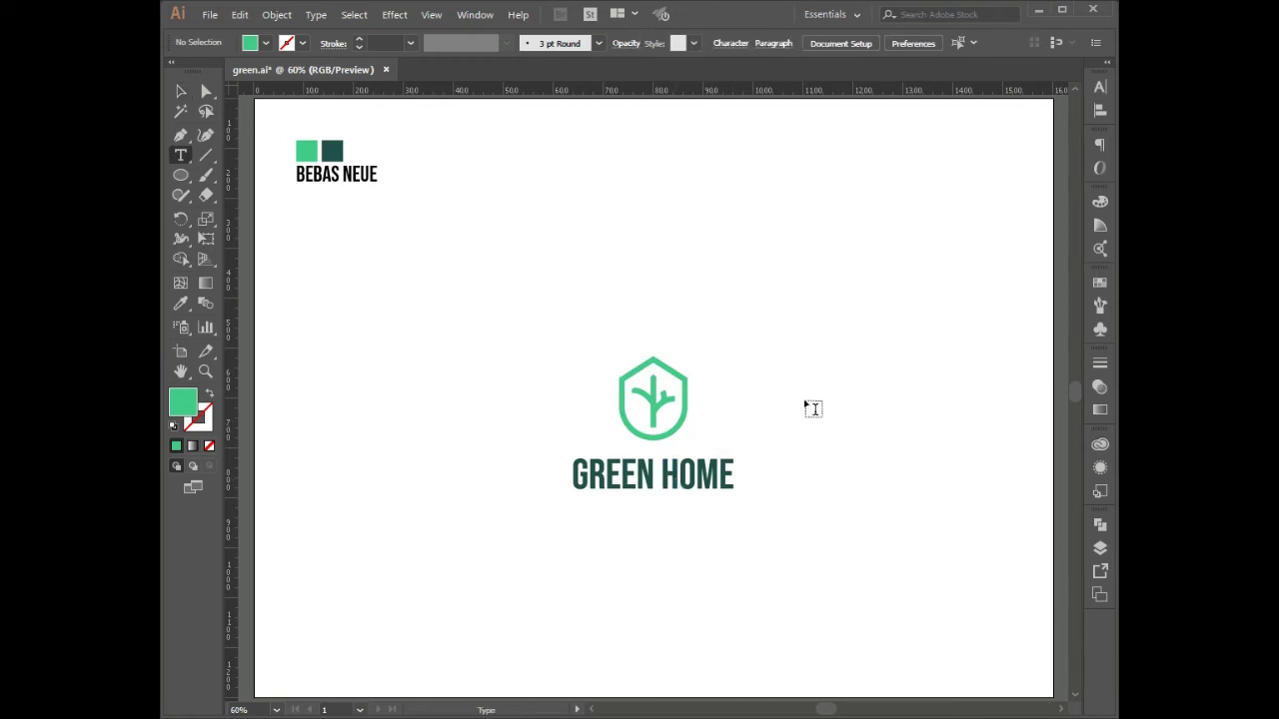
left_click(811, 400)
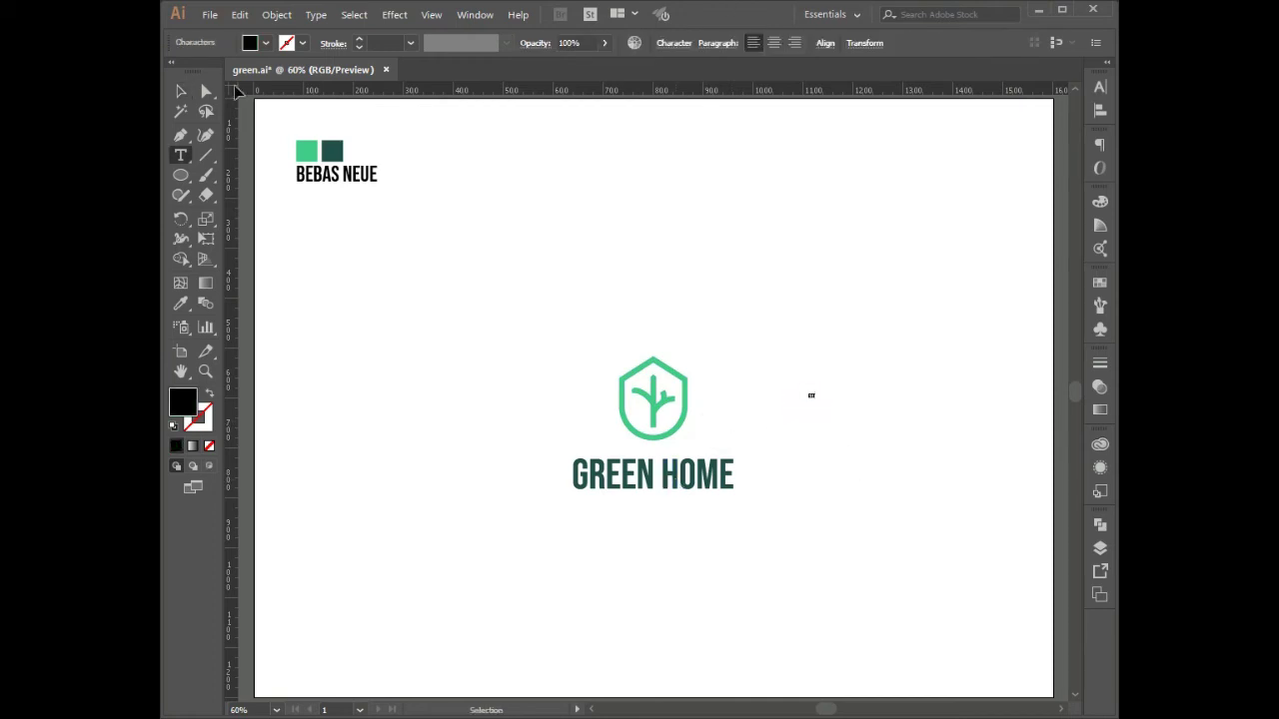
left_click(180, 91)
mouse_move(817, 403)
left_mouse_down()
mouse_move(833, 417)
mouse_move(825, 409)
left_mouse_up()
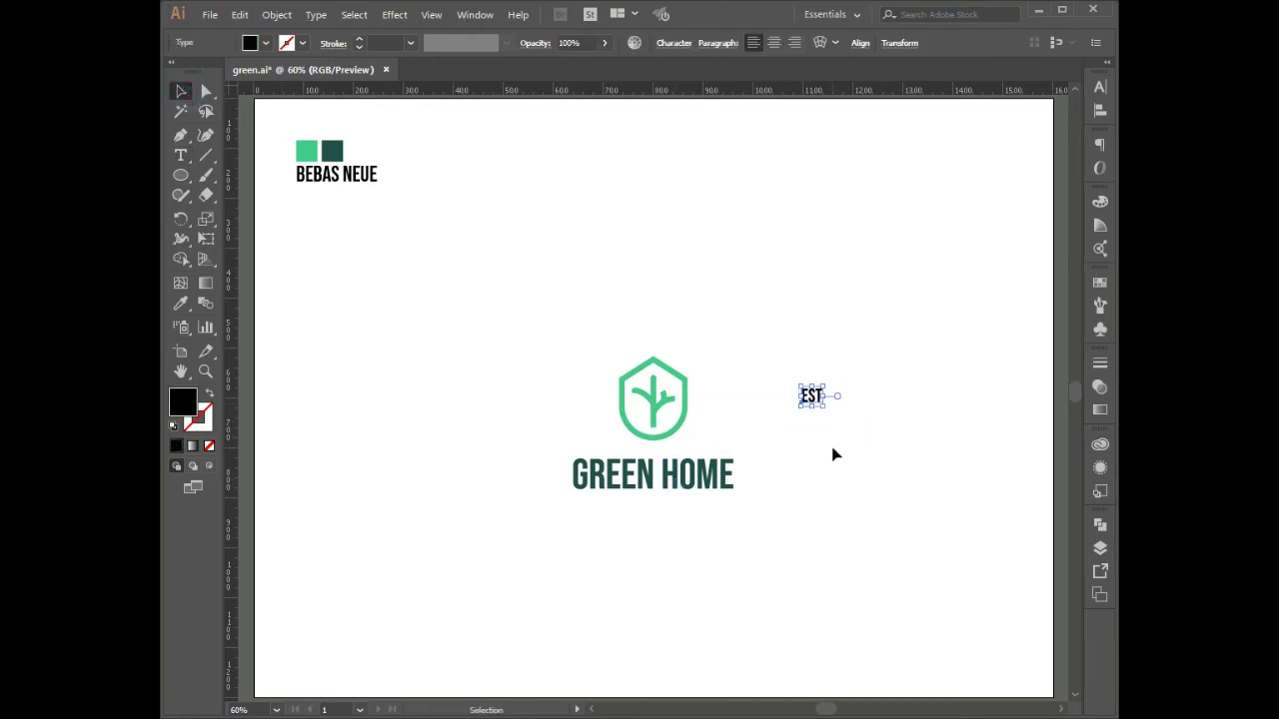
left_click_drag(721, 360, 693, 400)
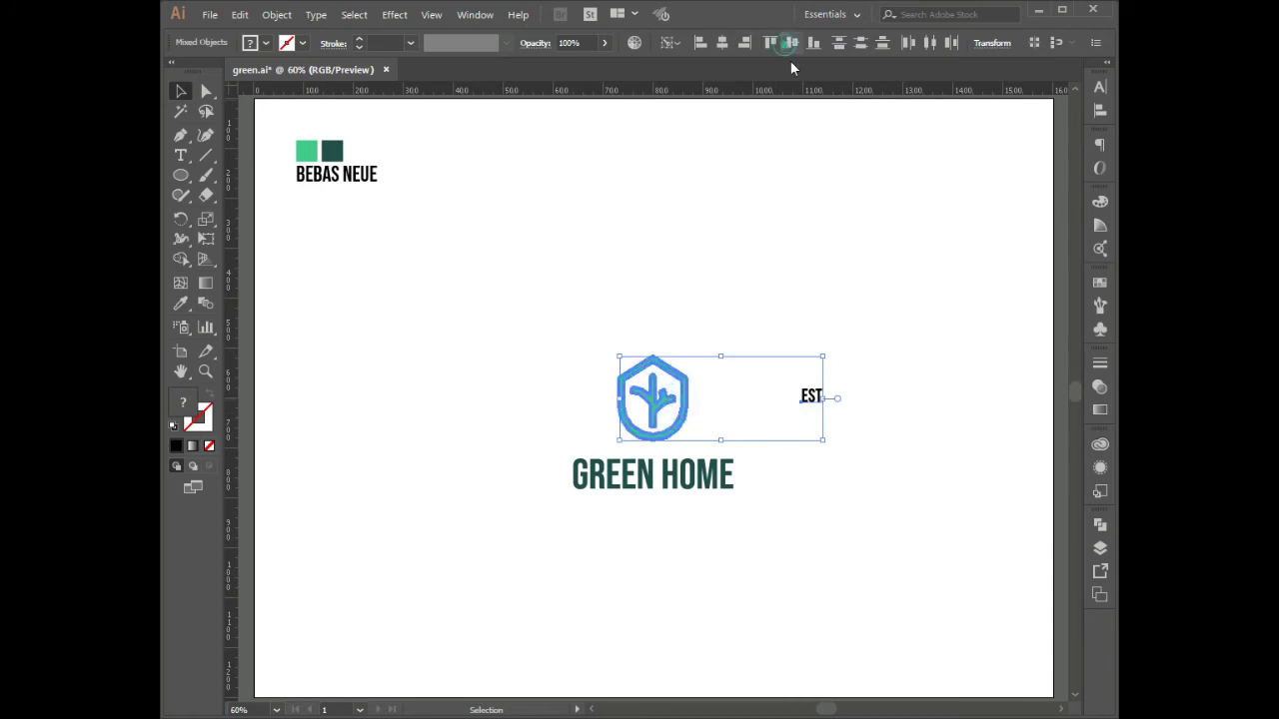
Duplicate the EST text to the left of the mark and change the right-hand text to 2020
left_click(819, 413)
left_click_drag(810, 400, 671, 428)
left_click_drag(591, 423, 585, 423)
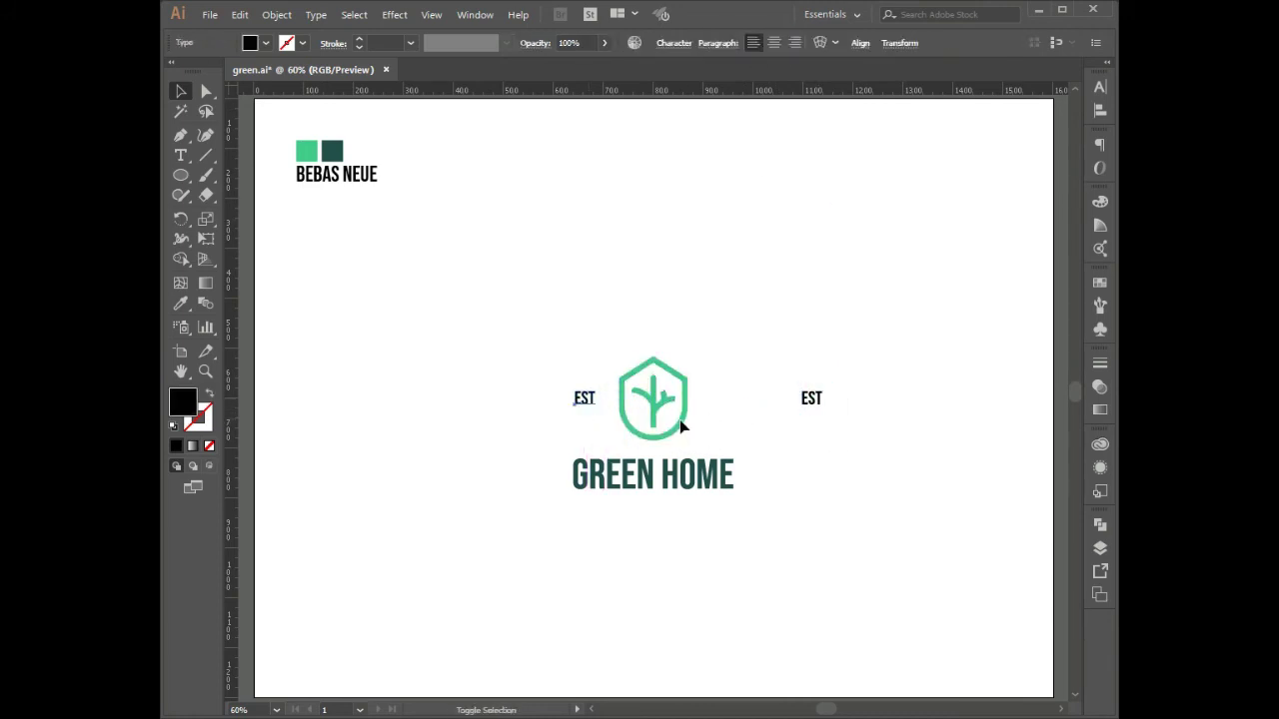
double_click(811, 398)
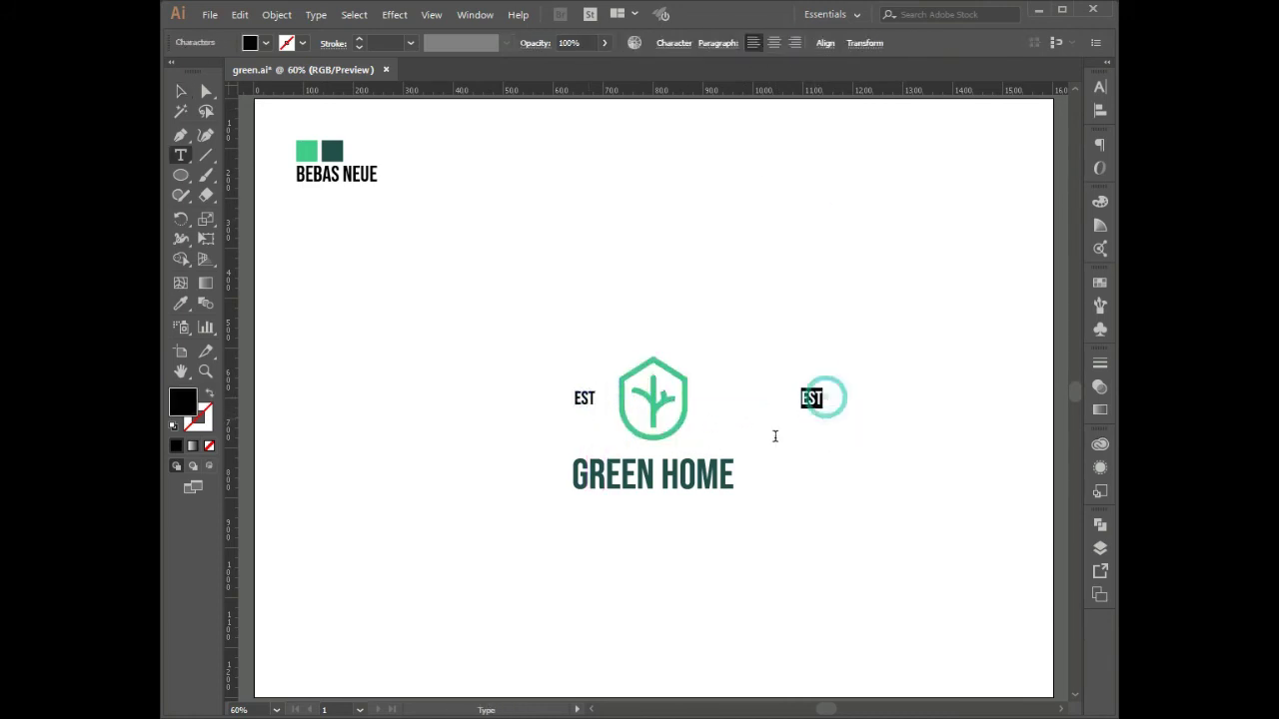
left_click(181, 91)
Lower the EST text slightly and align EST and 2020 by their vertical centres
key("z")
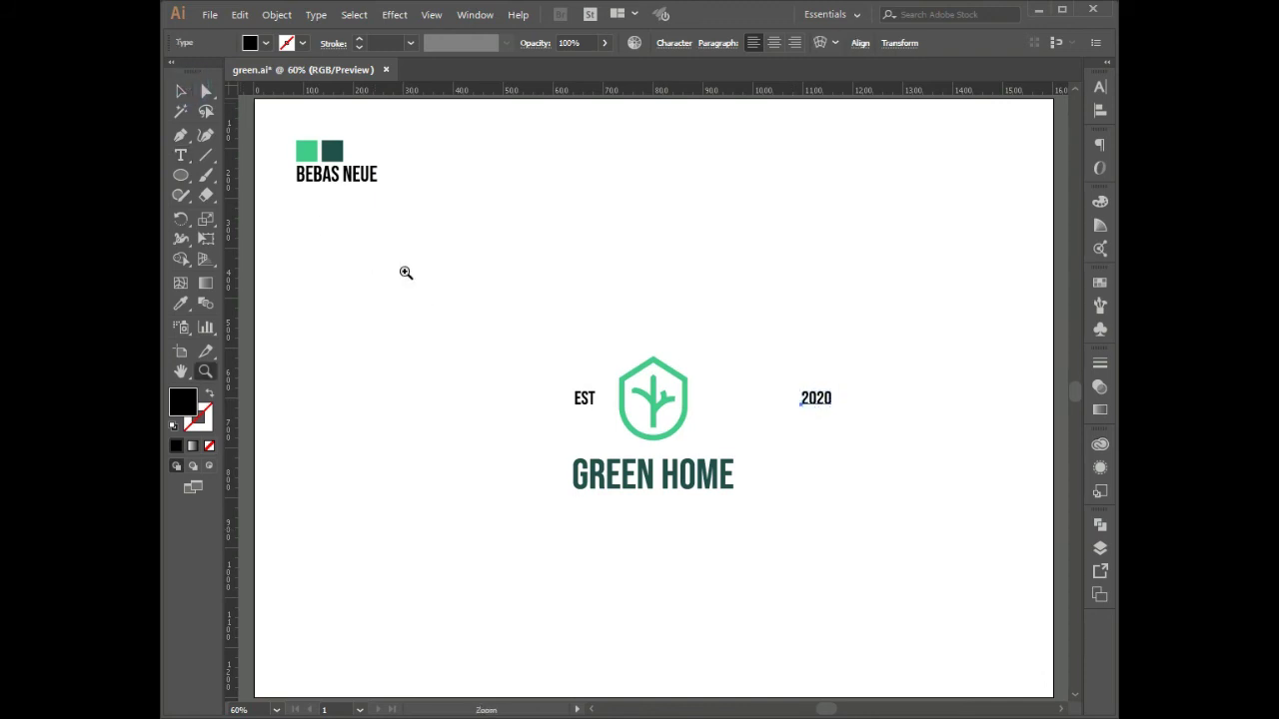
left_click_drag(407, 271, 954, 584)
key("v")
left_click_drag(499, 356, 502, 370)
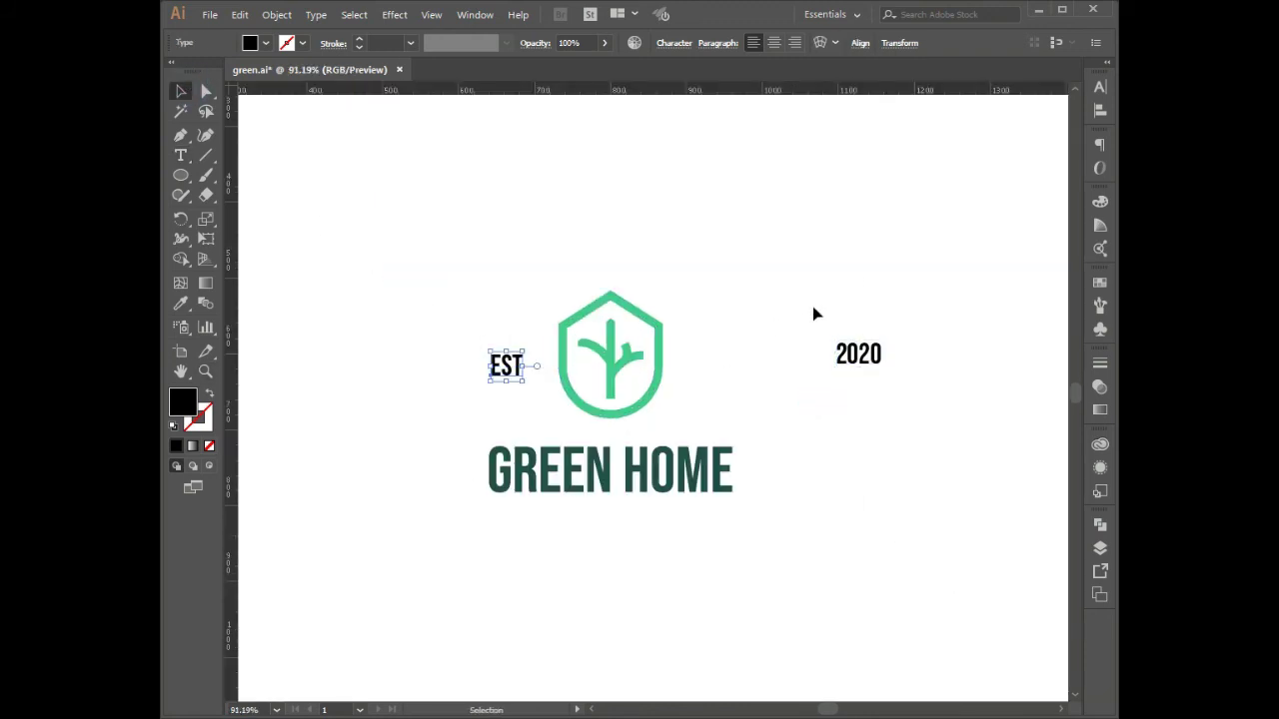
left_click(849, 355, "shift")
left_click(824, 44)
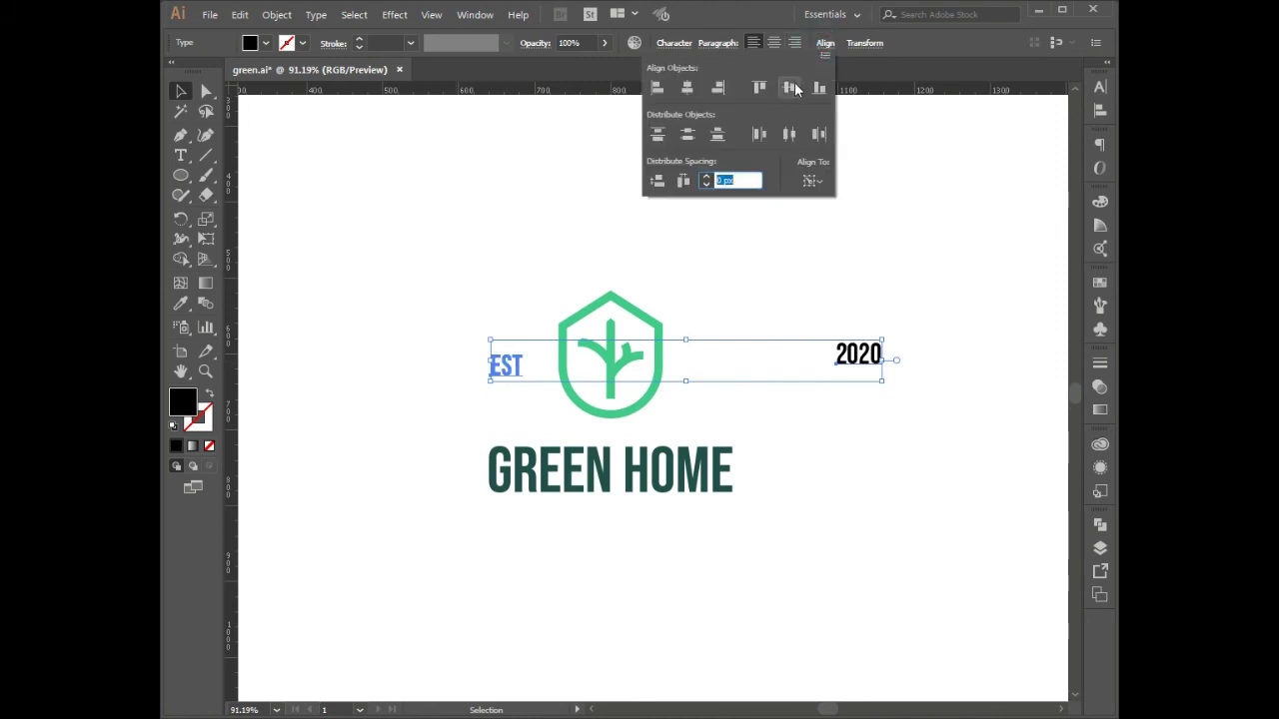
left_click(793, 87)
left_click(916, 226)
Move 2020 and EST inward so they sit close on either side of the mark
left_click_drag(863, 375, 751, 430)
key("ctrl+0")
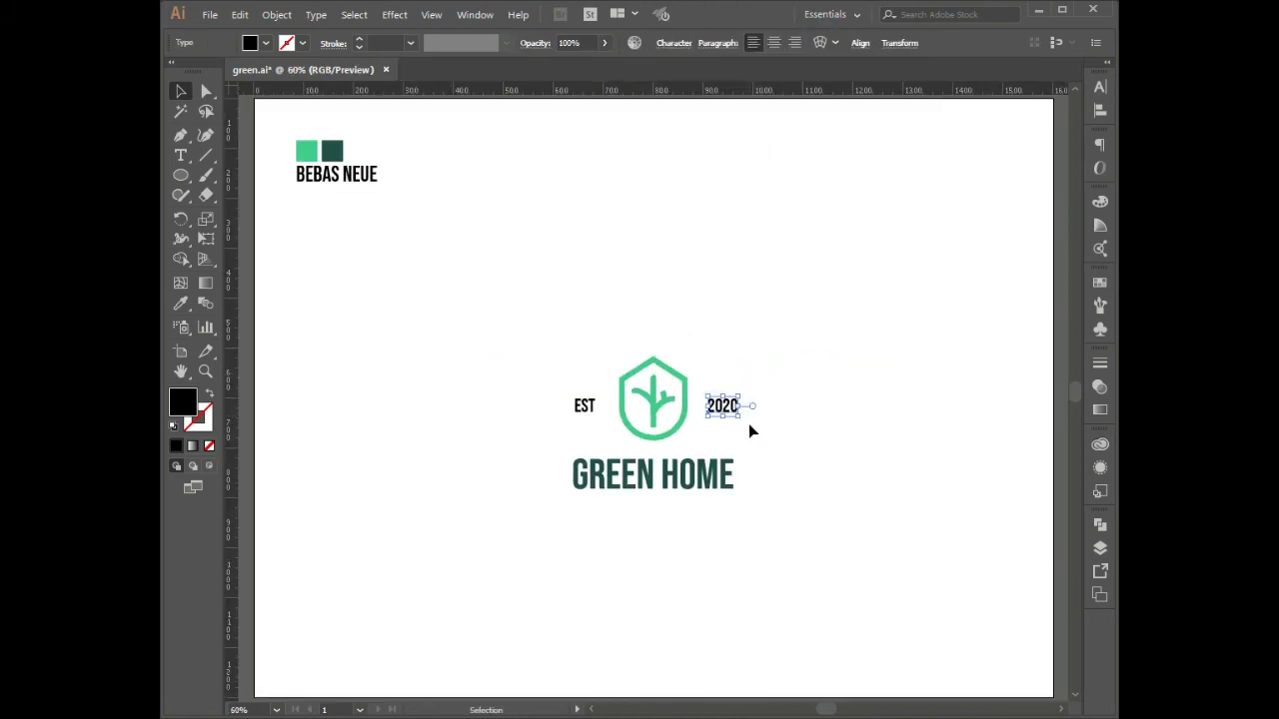
left_click_drag(599, 434, 602, 437)
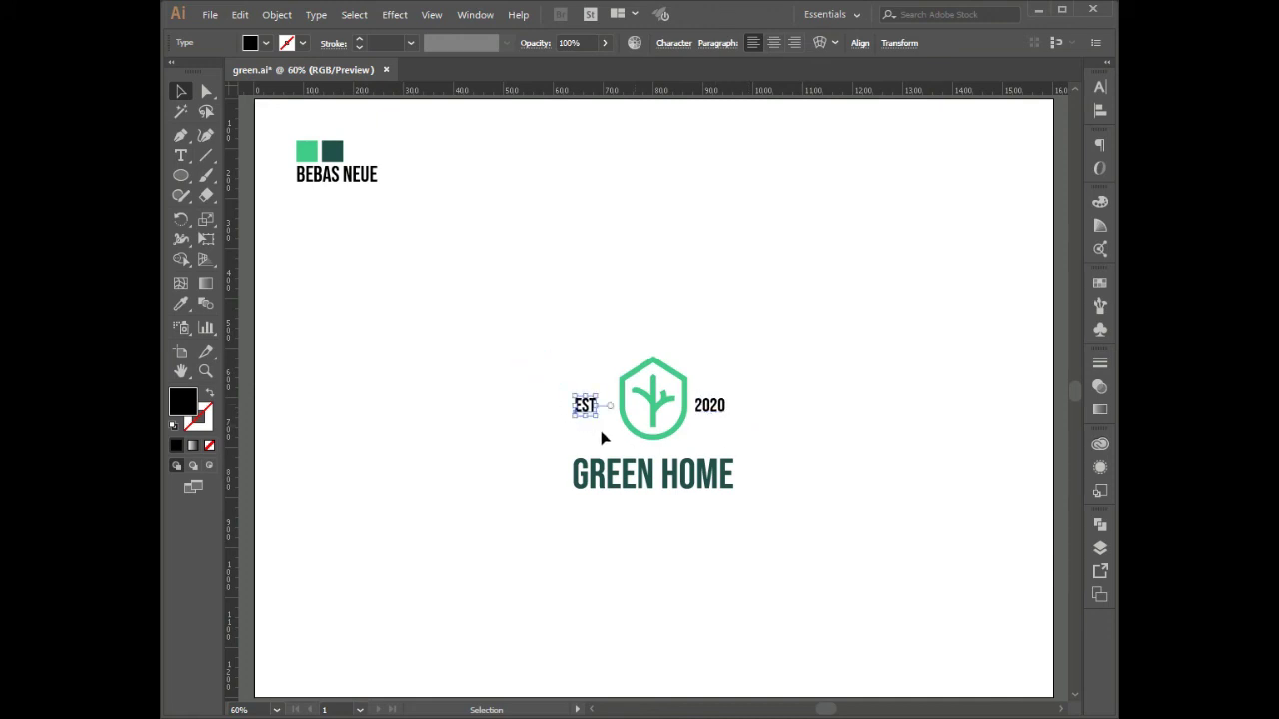
left_click(759, 424)
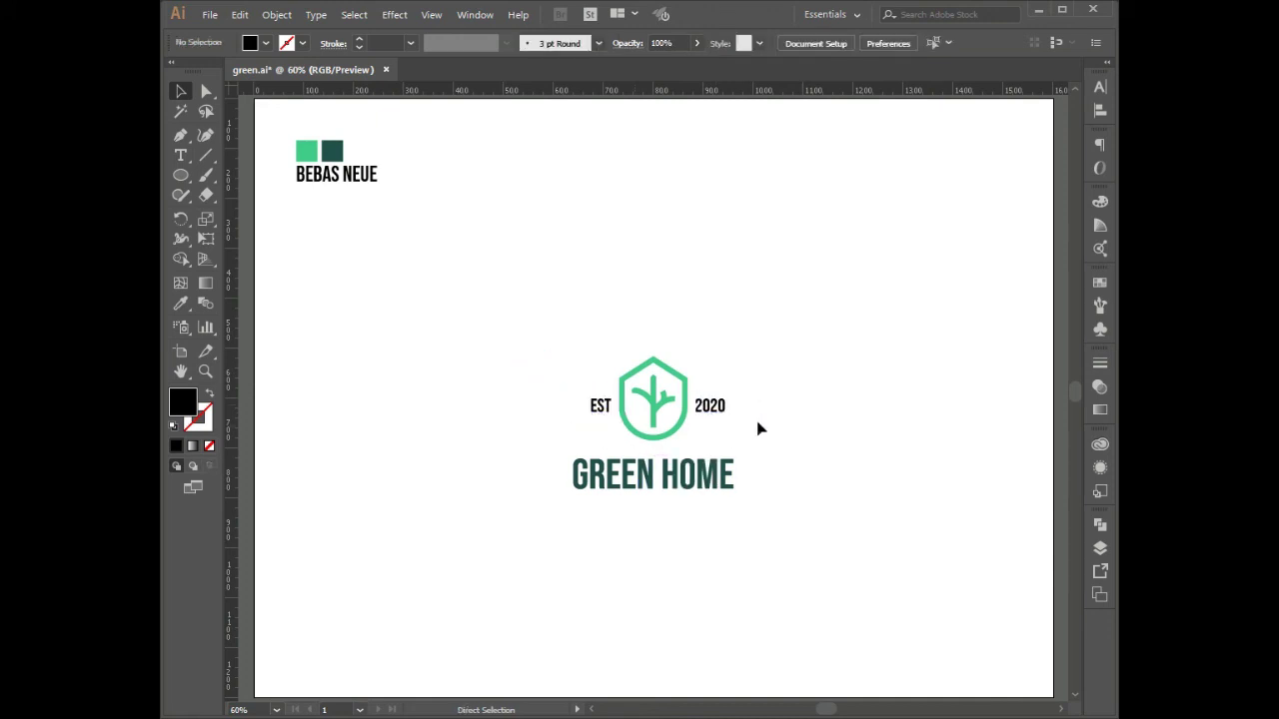
Recolour the EST and 2020 texts with the light green sampled from the palette swatch
left_click(713, 413)
left_click(605, 406, "shift")
left_click(180, 303)
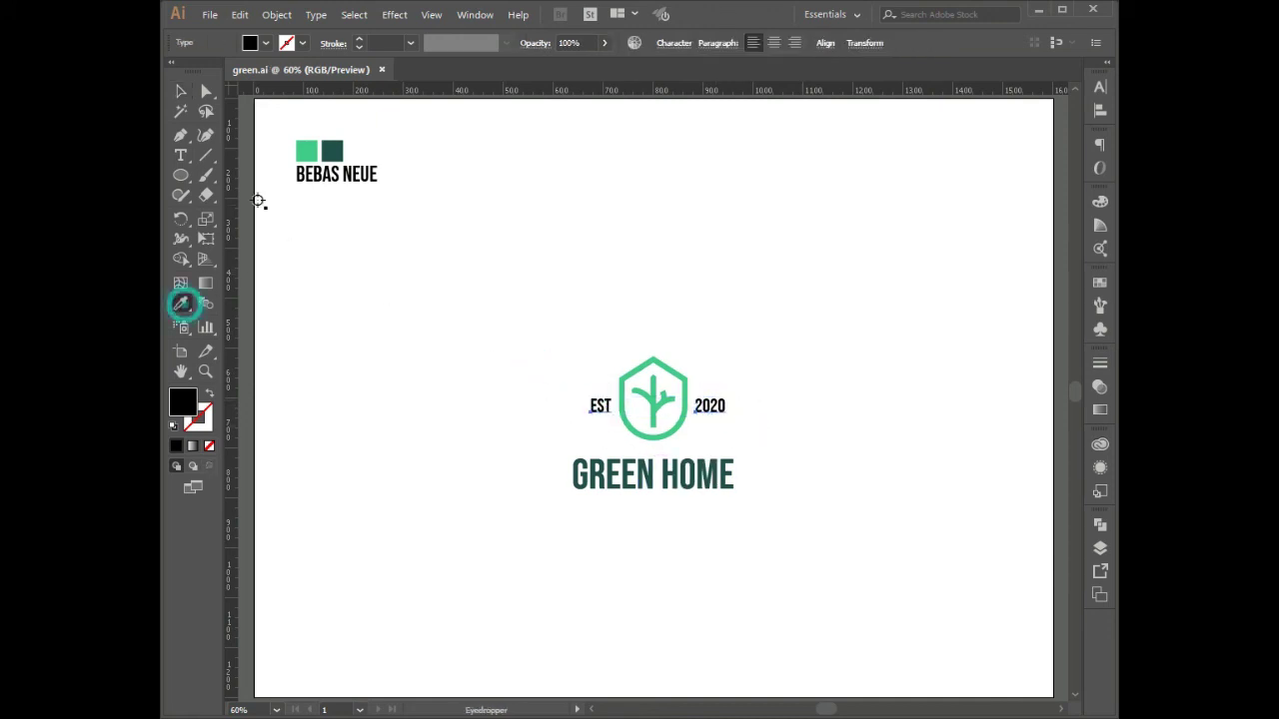
left_click(313, 151)
left_click(182, 90)
left_click(480, 349)
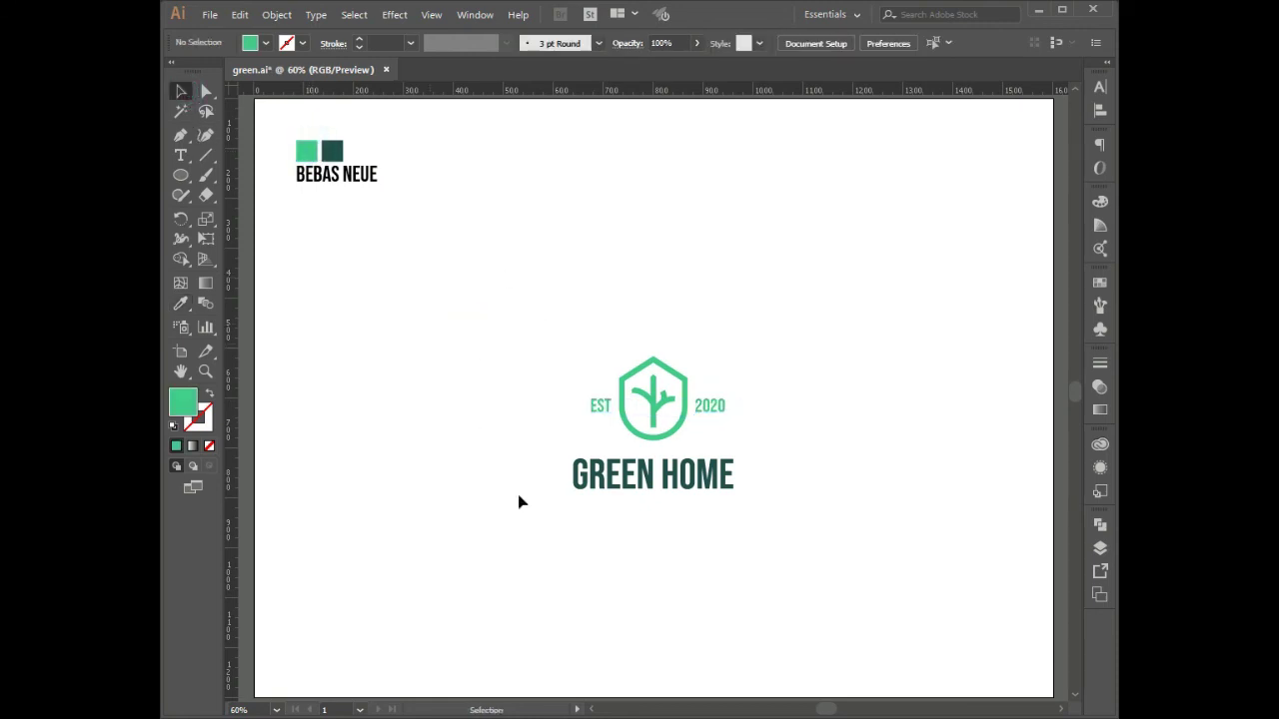
Nudge the GREEN HOME lettering up to tighten the gap beneath the mark
left_click(682, 488)
left_click_drag(681, 489, 680, 477)
left_click(685, 524)
Group the mark, EST, 2020 and GREEN HOME, and centre the logo vertically on the artboard
key("a")
left_click_drag(586, 268, 865, 643)
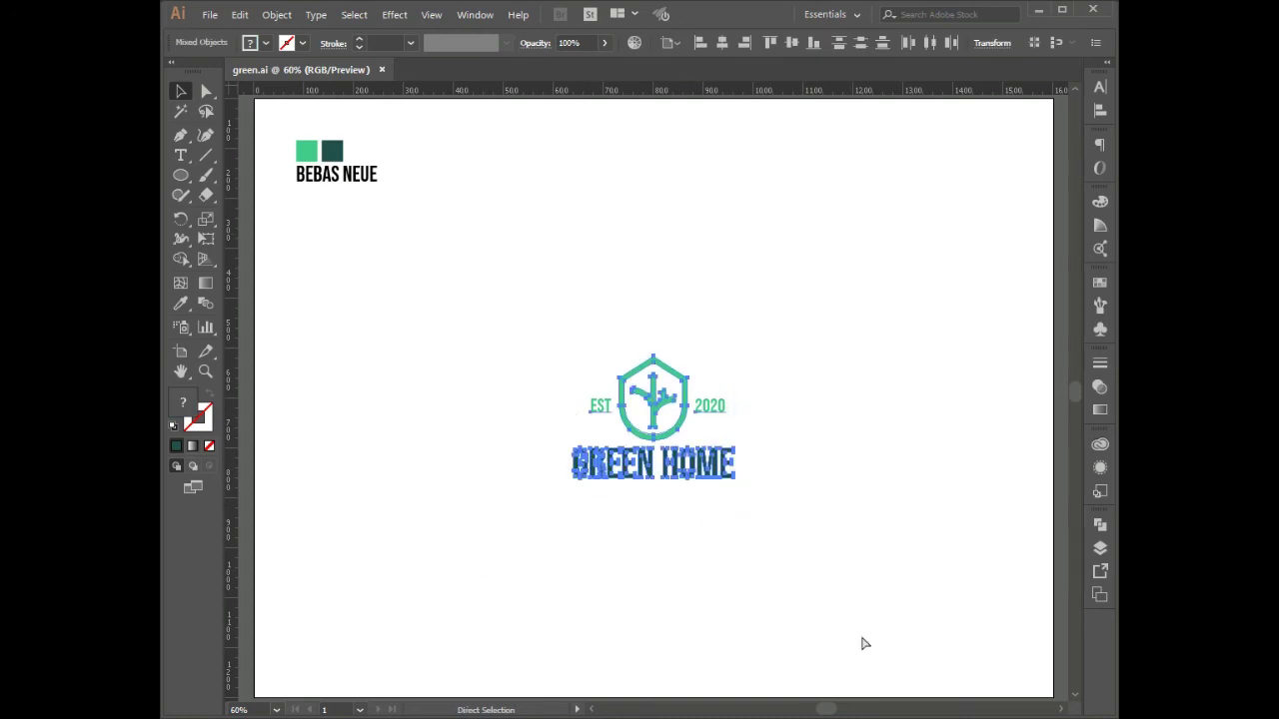
key("v")
key("ctrl+g")
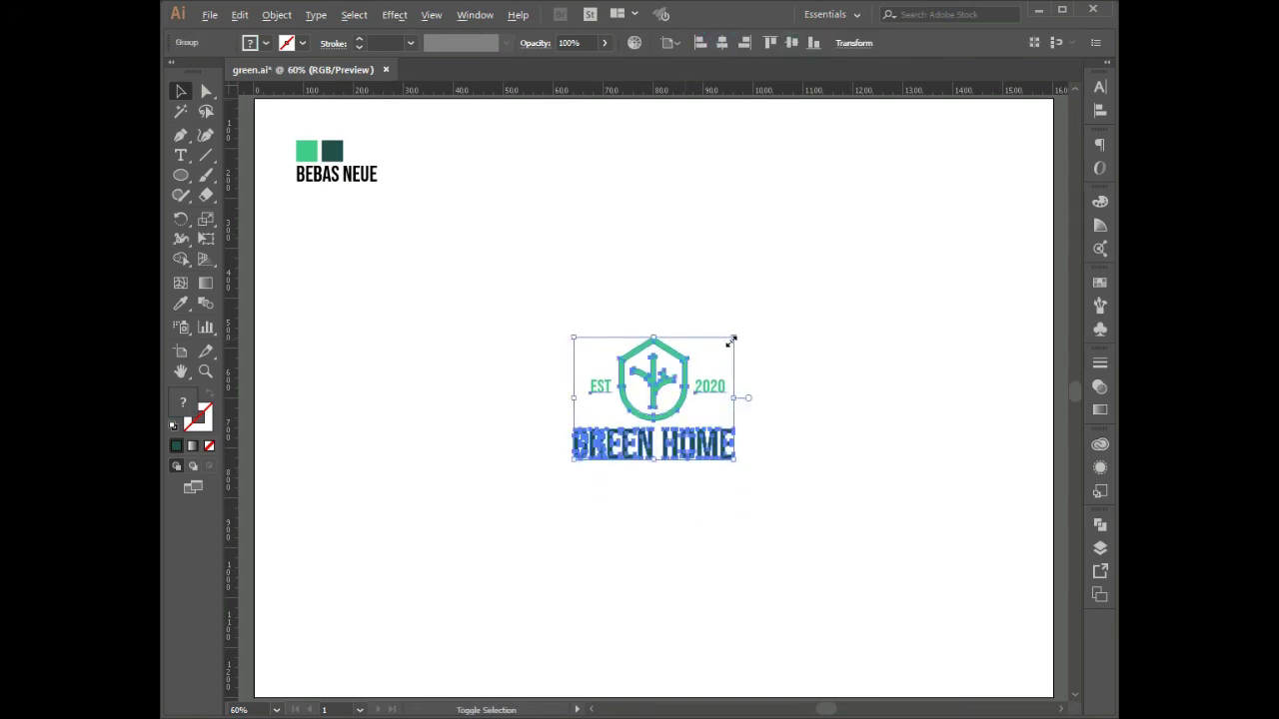
Enlarge the whole logo around its centre to about 1.45 times its size
left_click_drag(733, 352, 882, 290)
left_click(883, 291)
key("a")
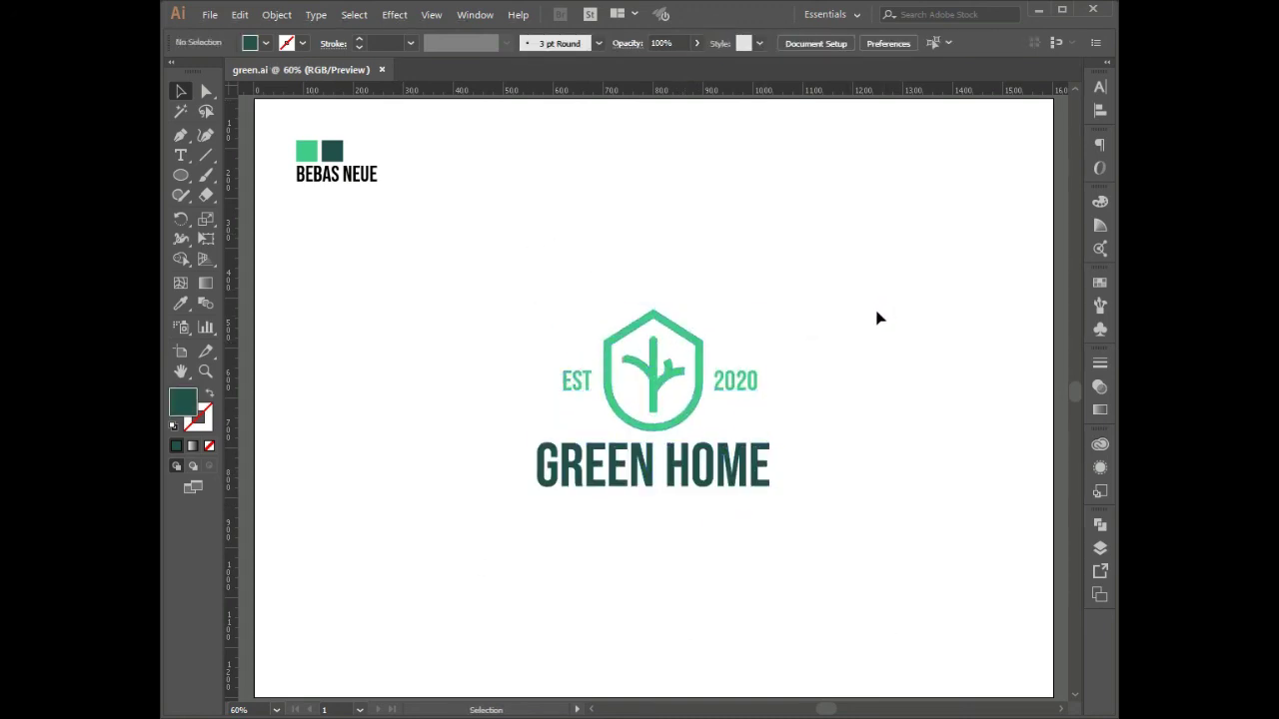